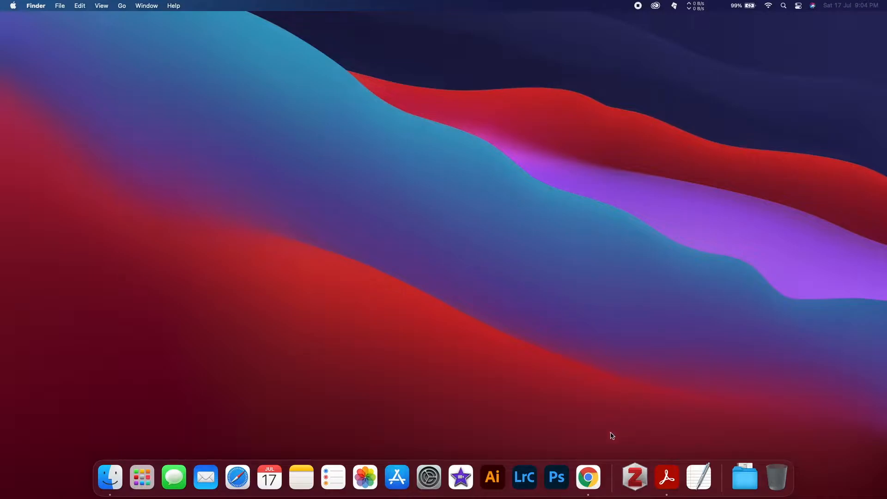
# Step: Open scholar.google.com in Chrome and search Google Scholar for "covid 19"
pyautogui.click(594, 478)
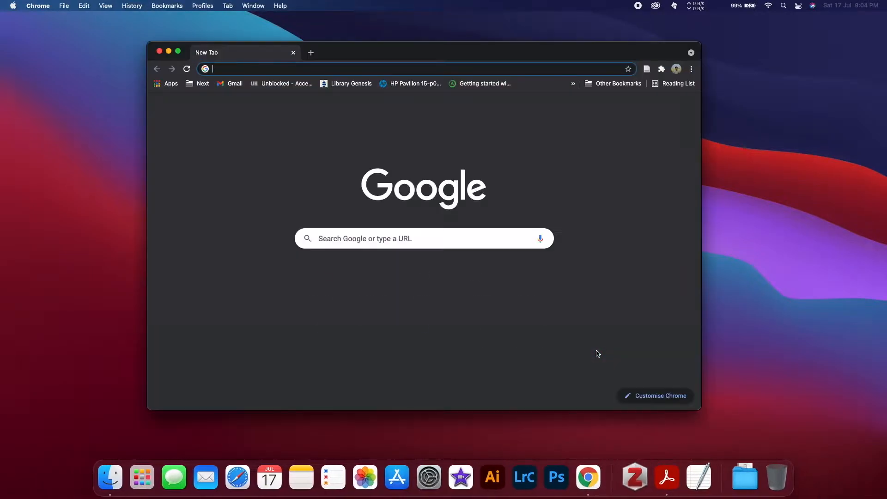
pyautogui.write('scholar.google.com')
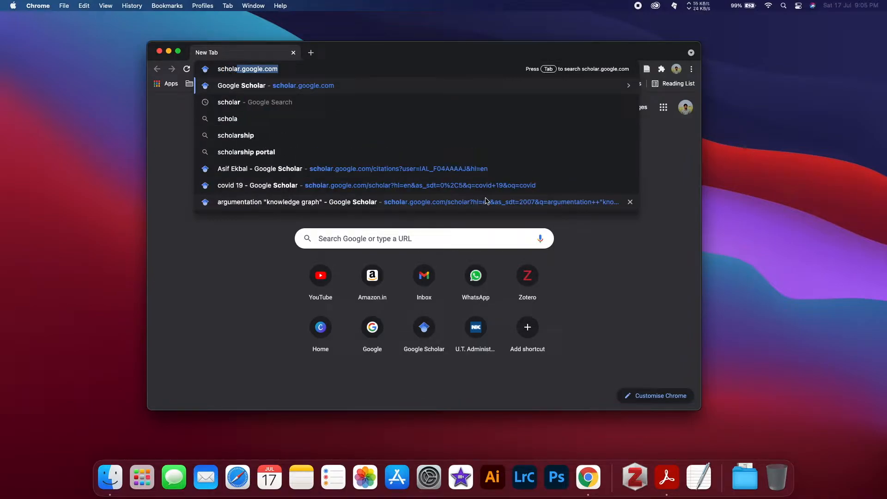
pyautogui.press('Return')
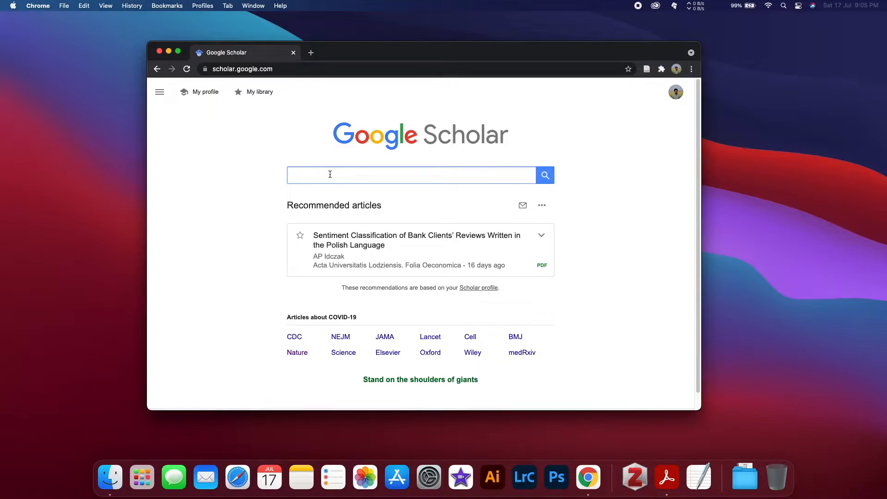
pyautogui.write('covid')
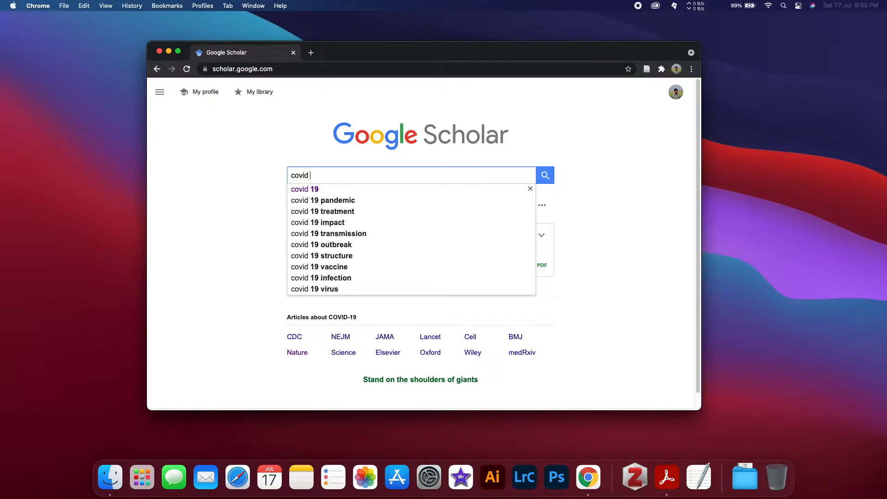
pyautogui.click(334, 190)
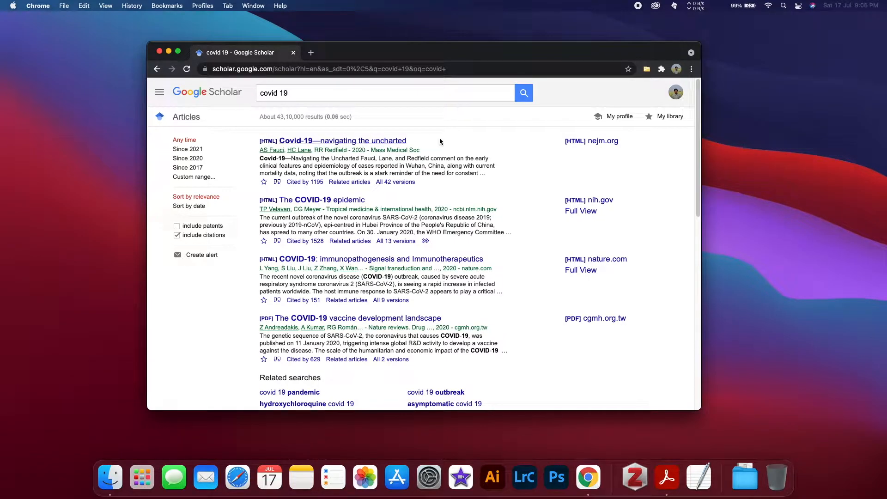
# Step: Try to save the Google Scholar search results to Zotero with the browser connector
pyautogui.scroll(-1, 531, 245)
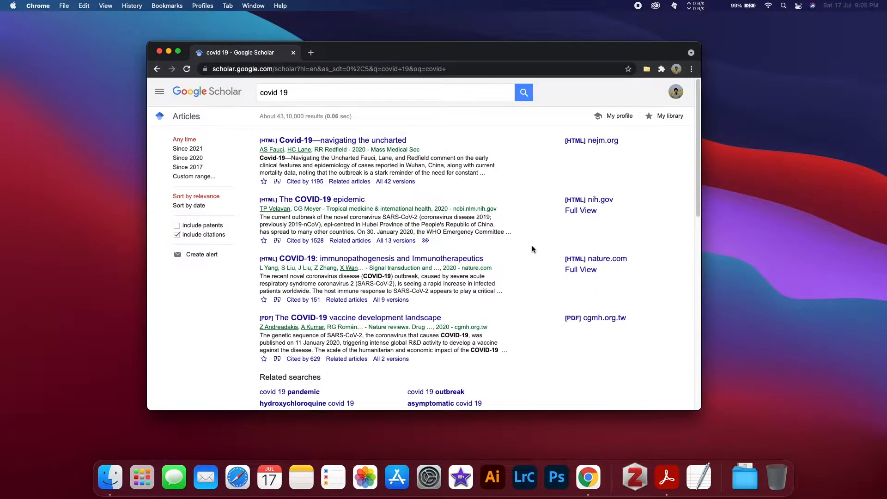
pyautogui.scroll(-3, 531, 247)
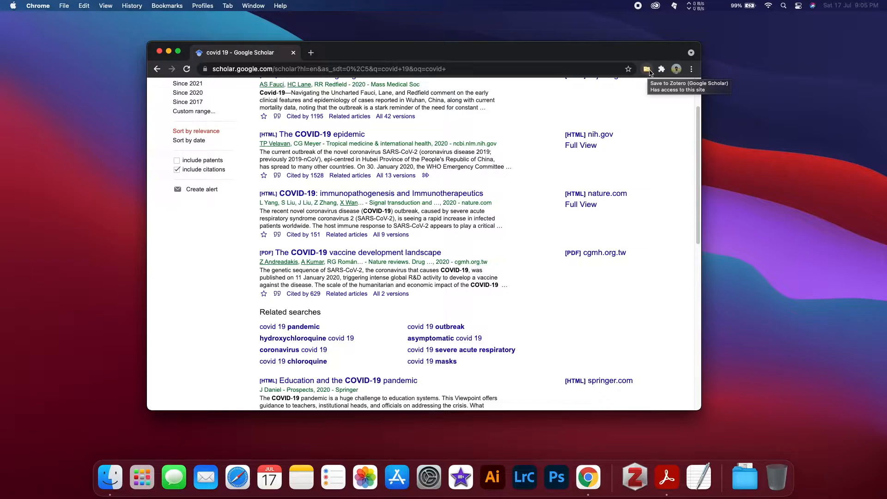
pyautogui.click(647, 70)
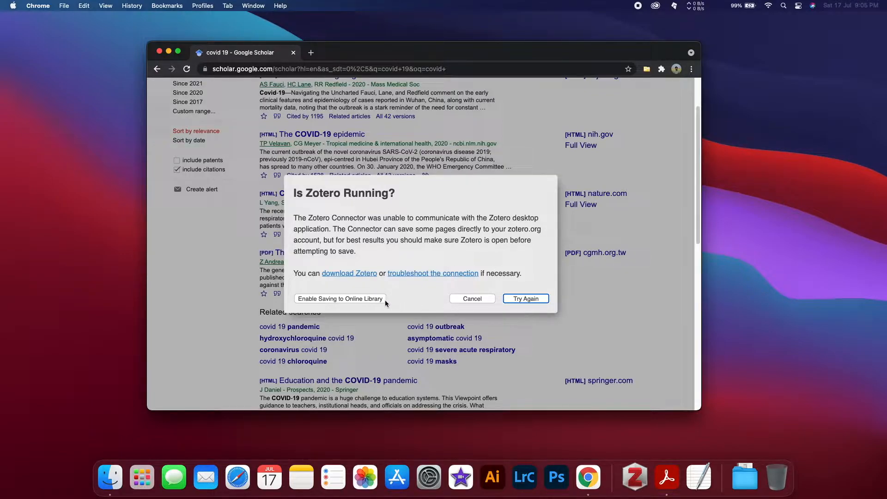
pyautogui.click(486, 298)
# Step: Switch to Zotero and create a new collection named "Covid" in My Library
pyautogui.click(636, 471)
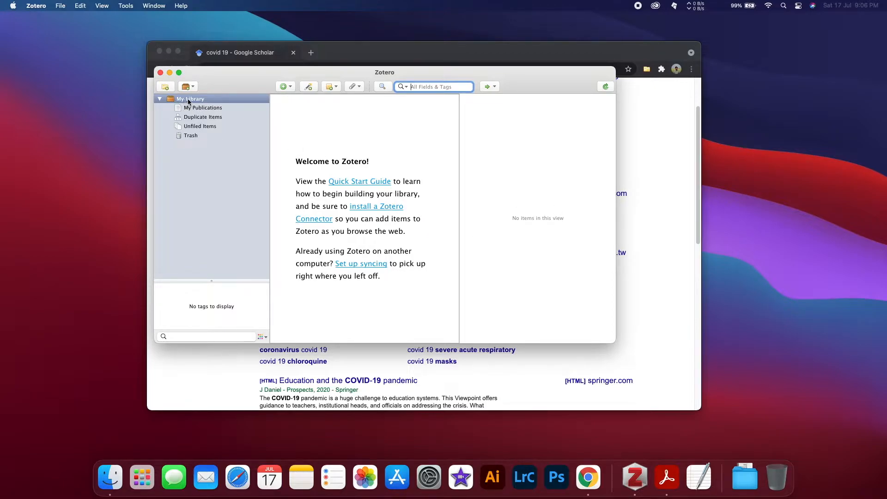
pyautogui.click(164, 86)
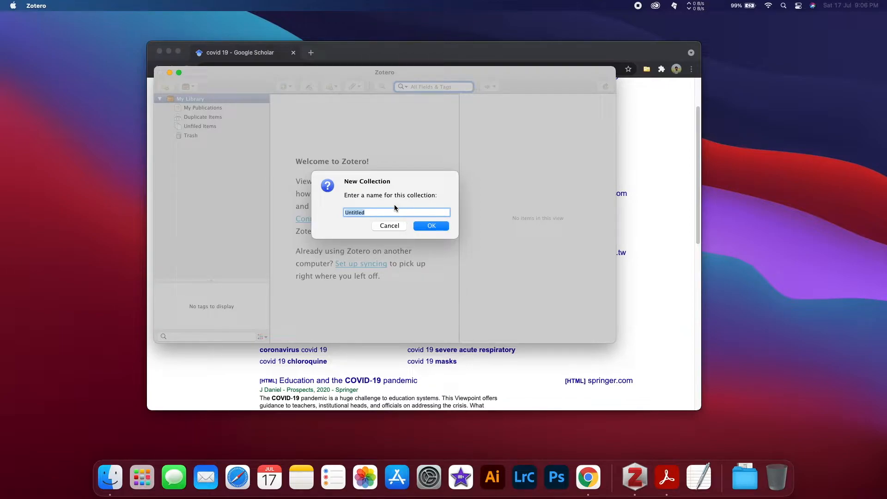
pyautogui.write('Covid')
pyautogui.click(433, 224)
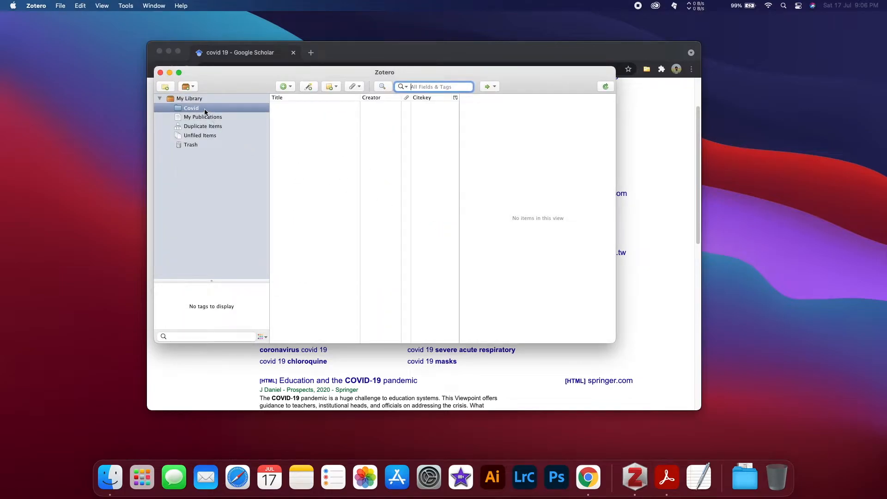
pyautogui.rightClick(205, 111)
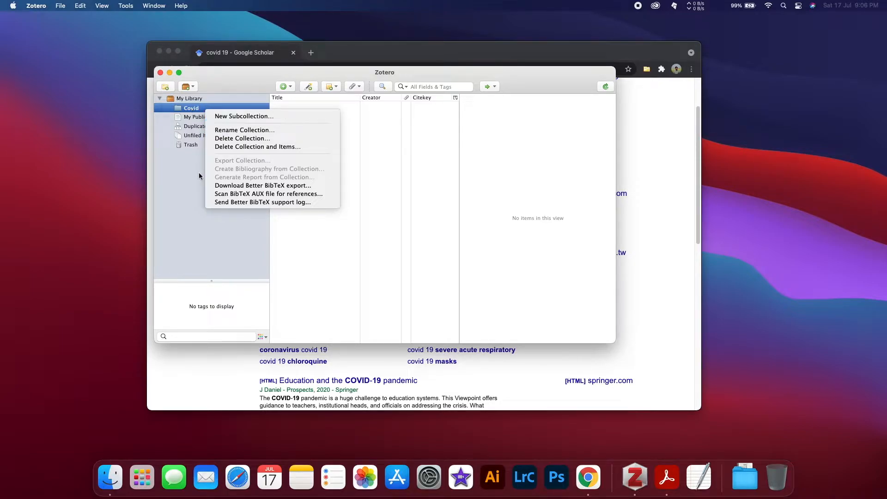
pyautogui.click(189, 208)
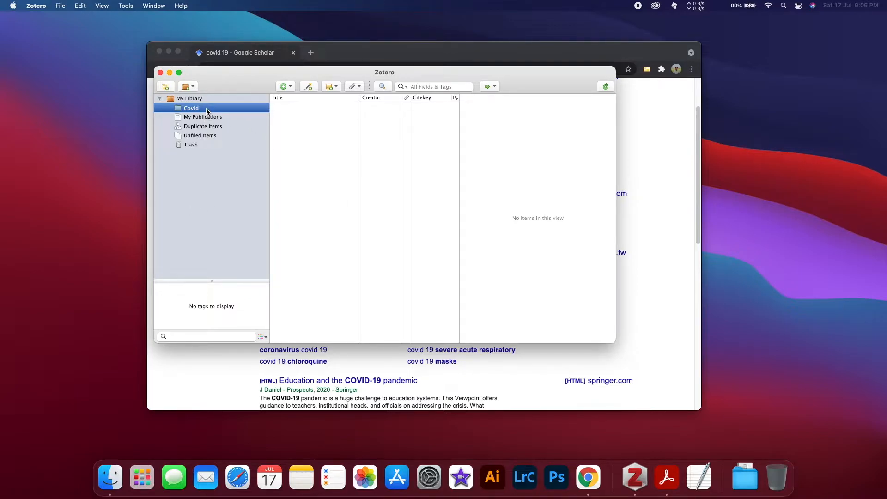
# Step: From the Google Scholar results in Chrome, save the second-listed PDF item "The COVID-19 vaccine development landscape" to Zotero
pyautogui.click(655, 148)
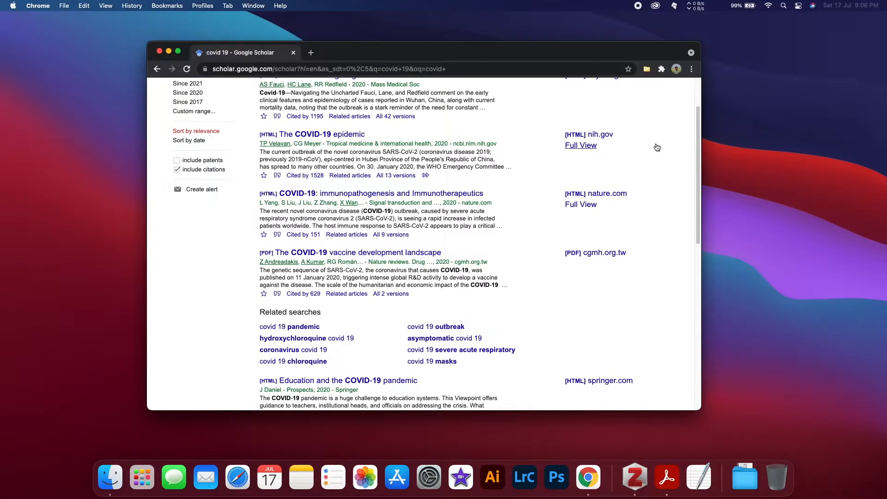
pyautogui.click(646, 70)
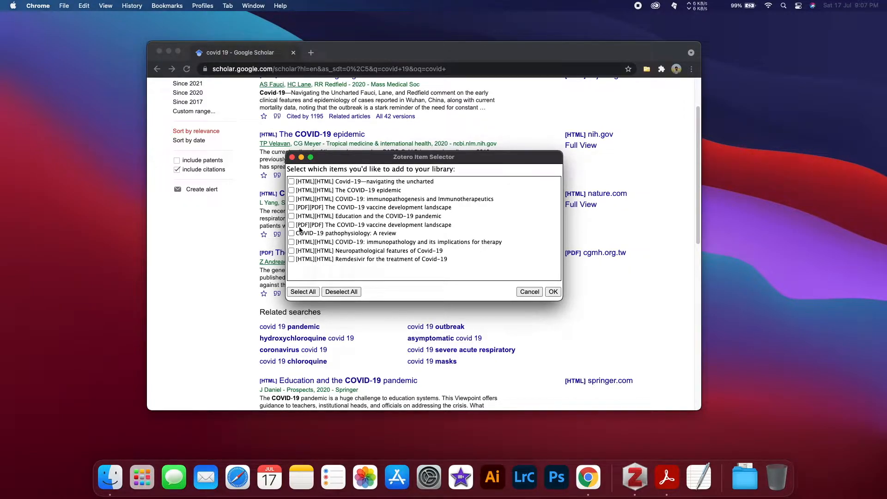
pyautogui.click(291, 225)
pyautogui.moveTo(470, 158); pyautogui.dragTo(476, 316)
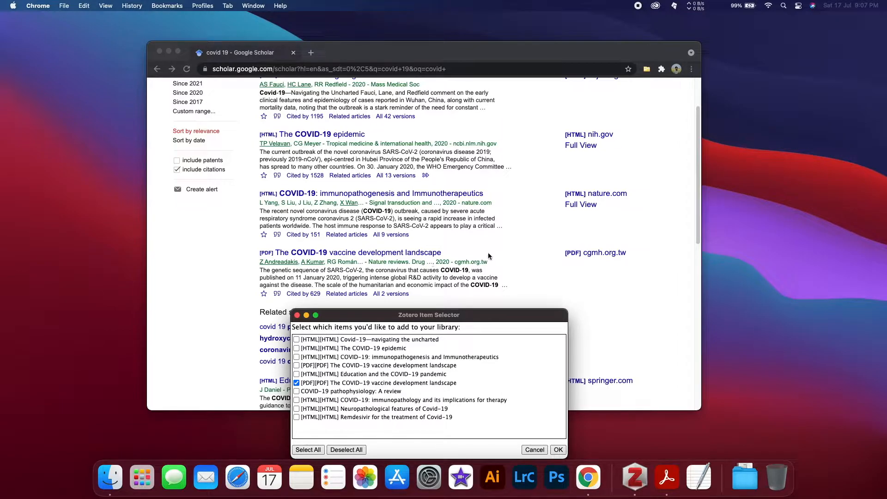
pyautogui.click(507, 249)
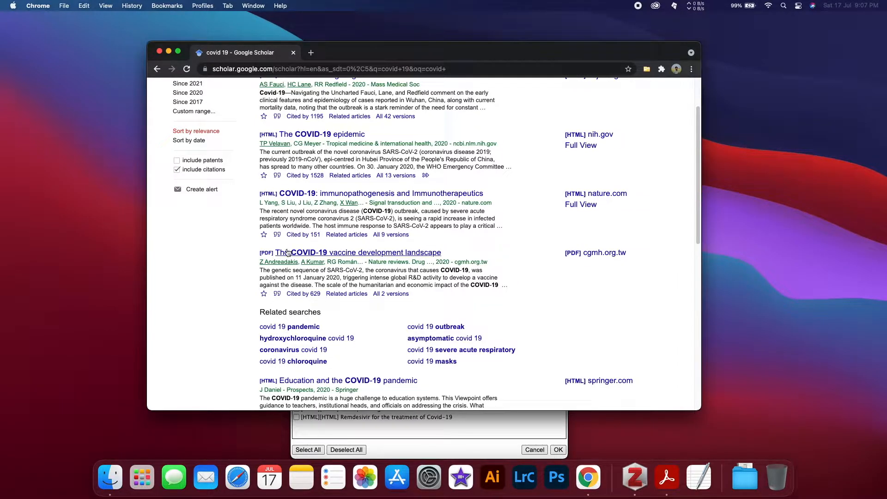
pyautogui.click(481, 441)
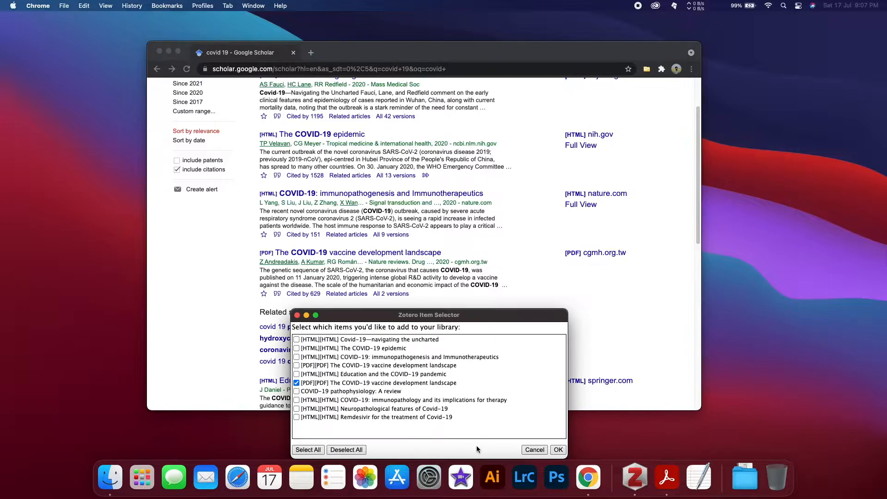
pyautogui.moveTo(498, 316); pyautogui.dragTo(471, 194)
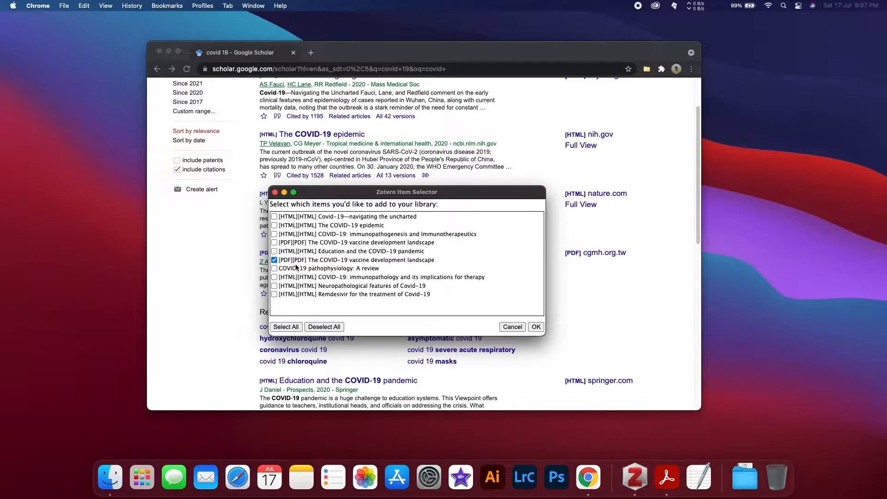
pyautogui.click(534, 327)
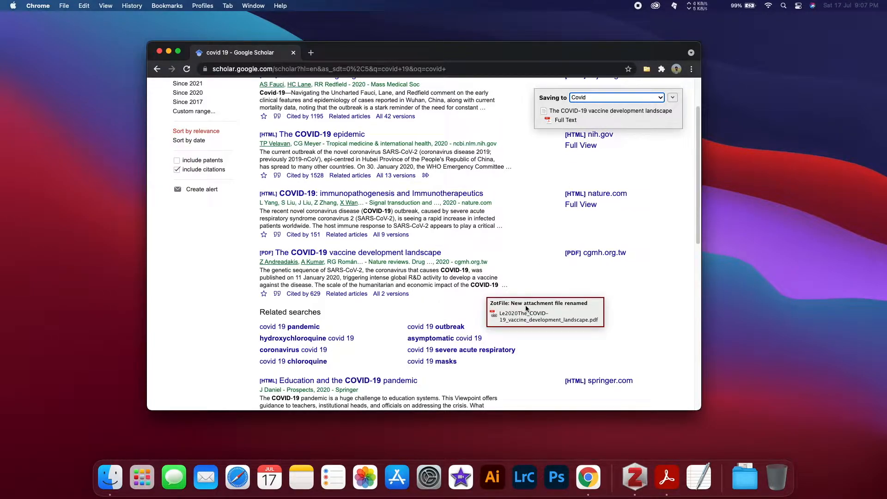
# Step: Return to Zotero, minimize the Chrome window and show Zotero full screen
pyautogui.click(634, 477)
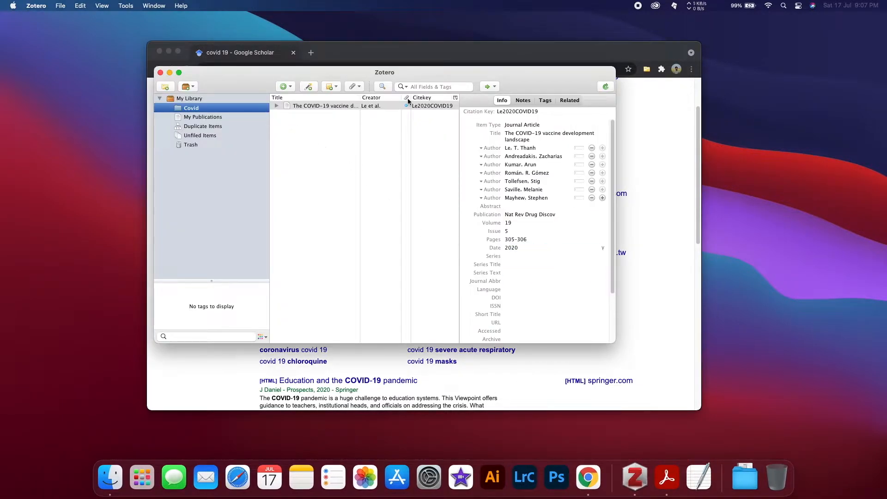
pyautogui.moveTo(402, 52); pyautogui.dragTo(389, 78)
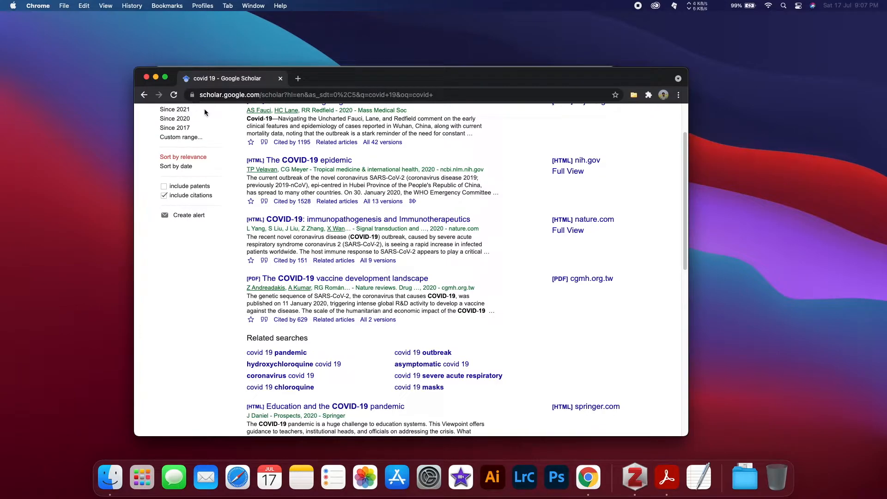
pyautogui.click(156, 78)
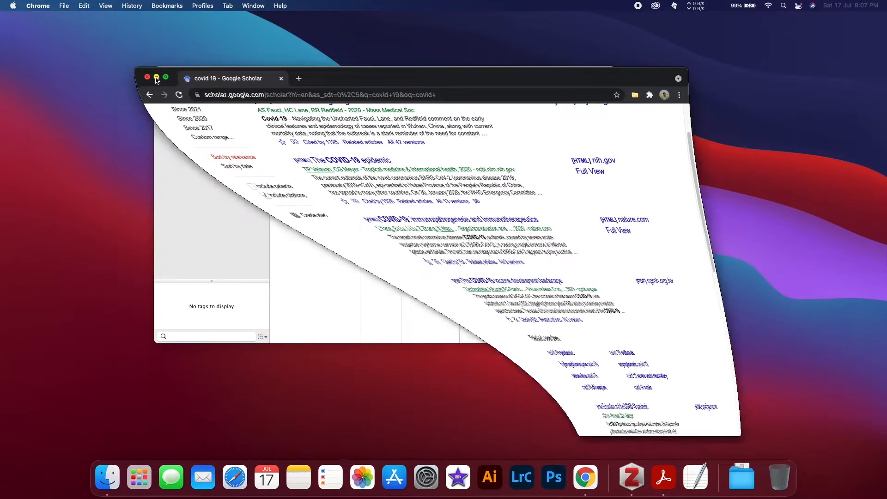
pyautogui.click(288, 73)
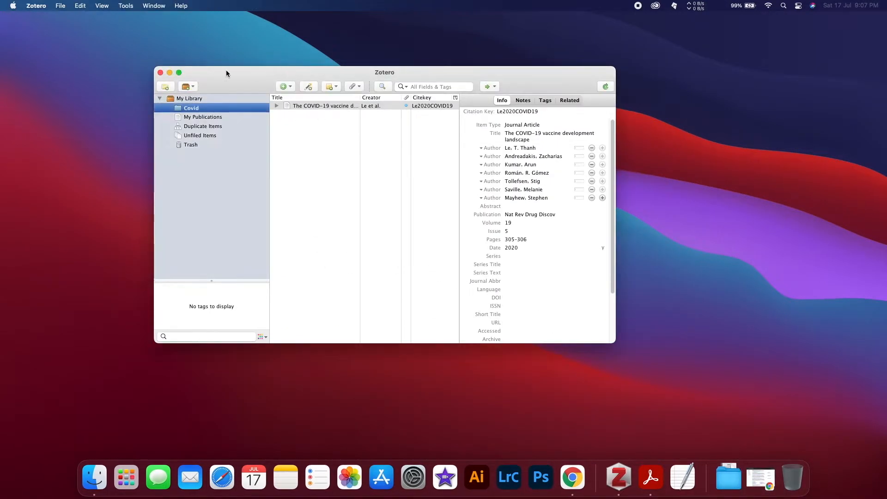
pyautogui.click(179, 73)
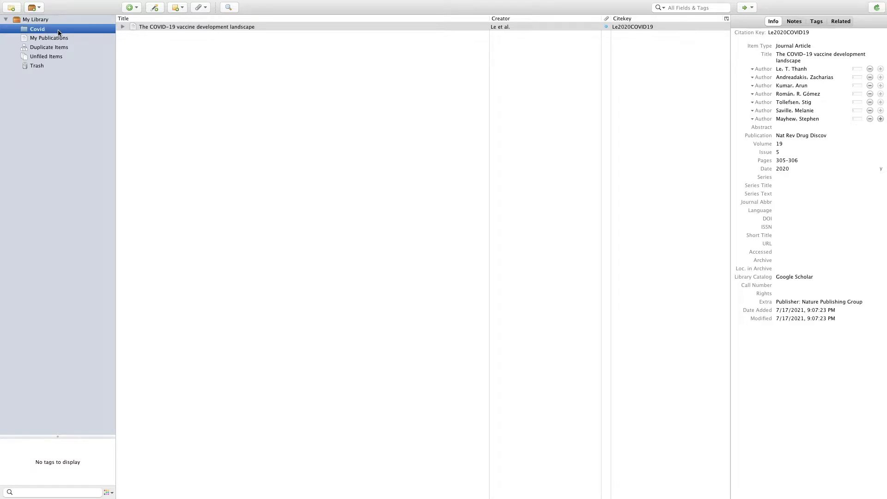
# Step: Change the date of the saved vaccine paper to 2019 and restore it to 2020
pyautogui.click(208, 26)
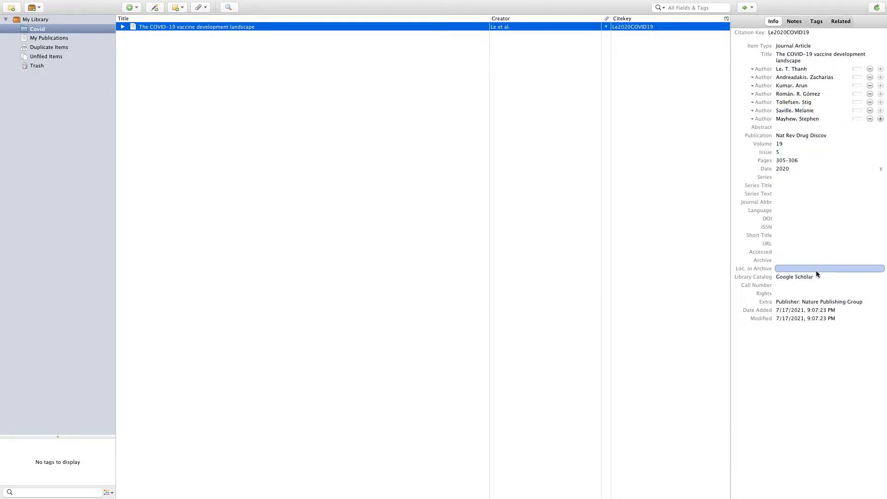
pyautogui.click(787, 177)
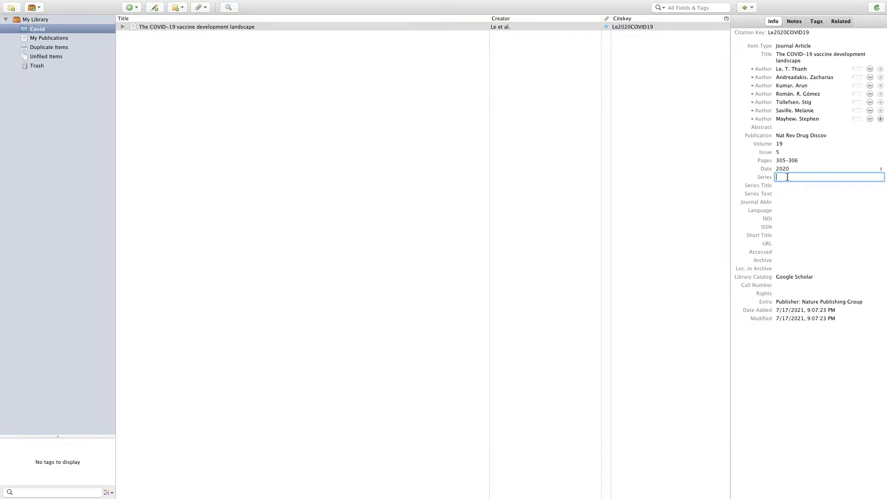
pyautogui.click(798, 169)
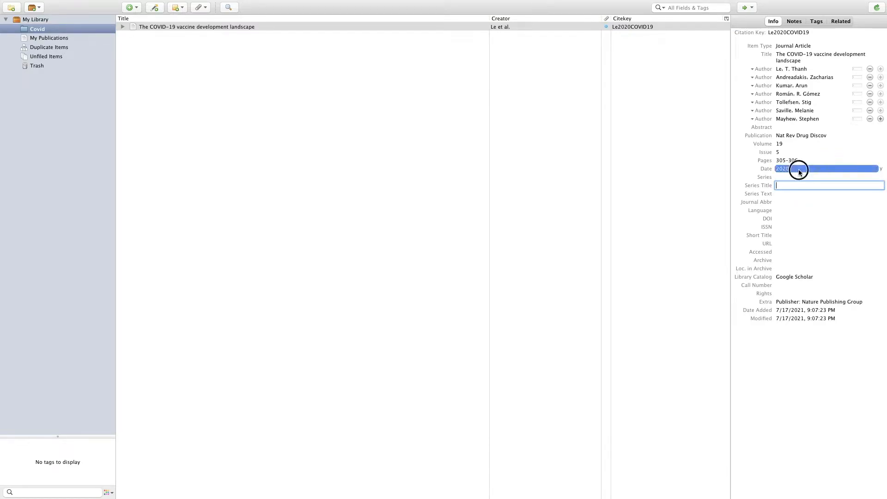
pyautogui.click(796, 169)
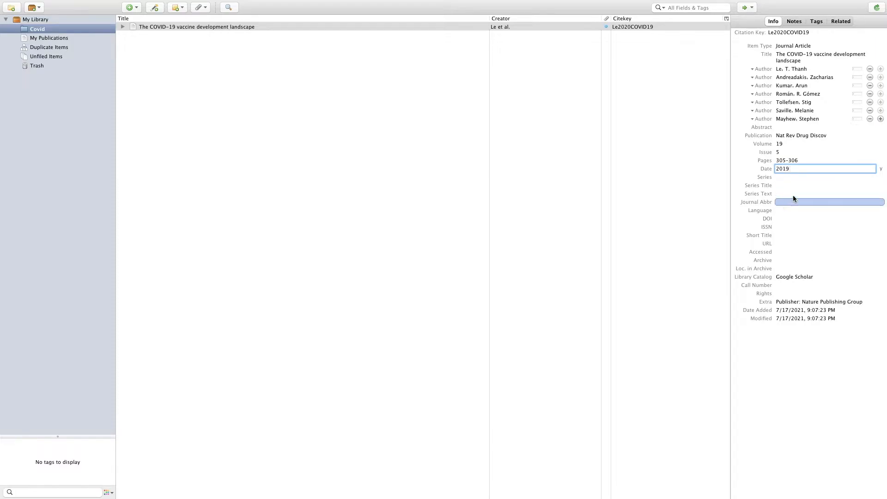
pyautogui.press('BackSpace')
pyautogui.press('BackSpace')
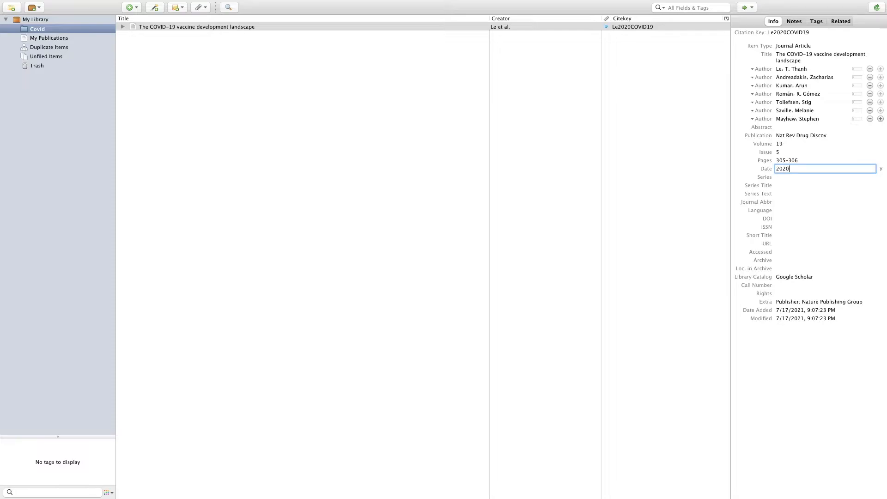
pyautogui.click(660, 209)
# Step: Expand the vaccine paper's entry and select its attached PDF
pyautogui.click(821, 78)
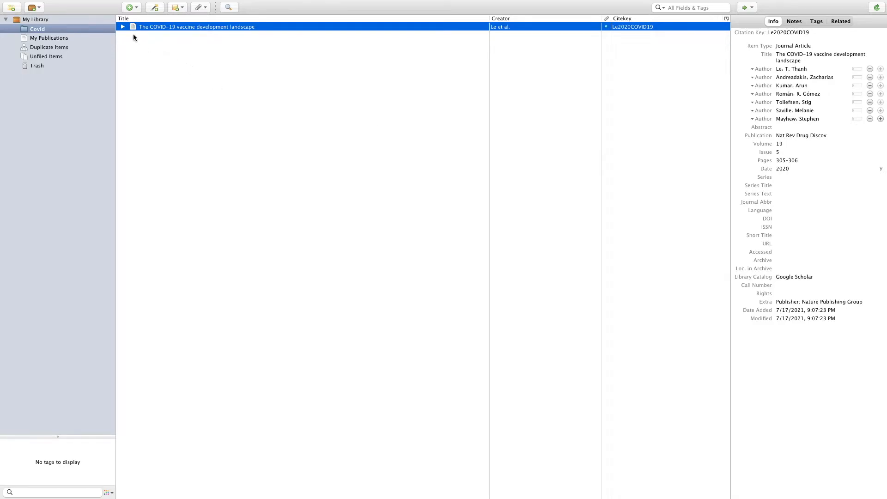
pyautogui.click(123, 27)
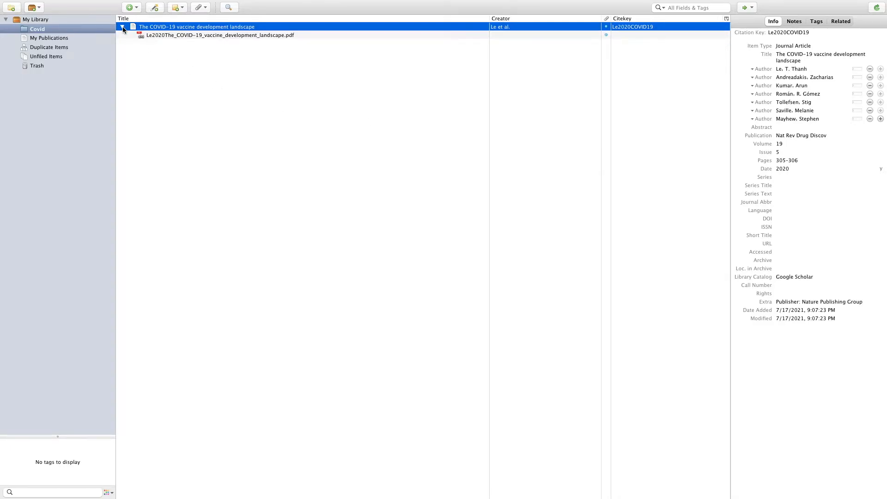
pyautogui.click(198, 36)
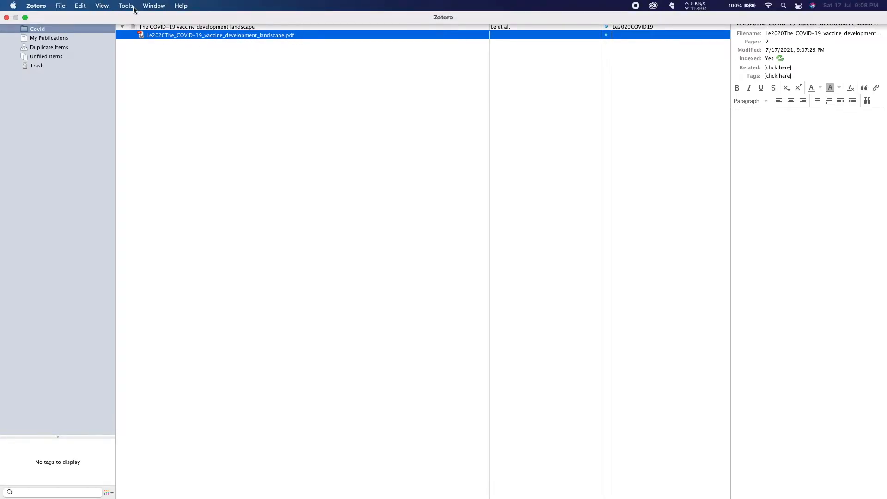
# Step: Open the ZotFile preferences, review the general settings and renaming rules, and close the preferences window
pyautogui.click(126, 5)
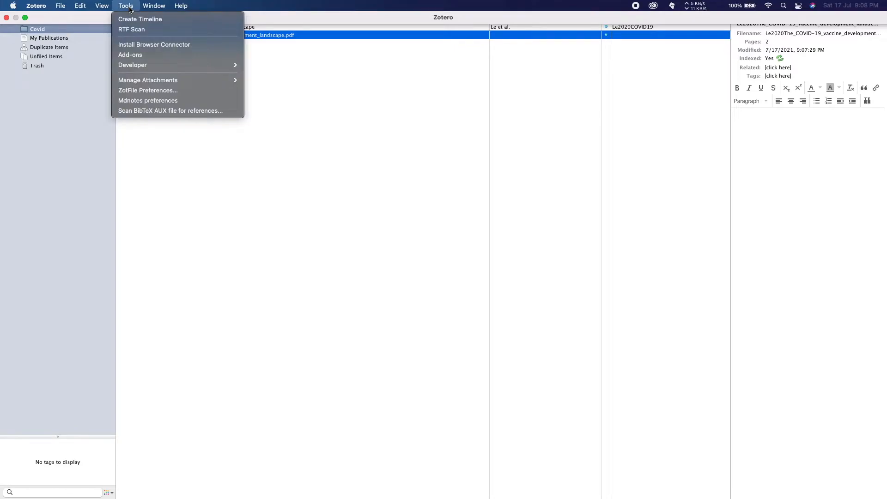
pyautogui.click(166, 91)
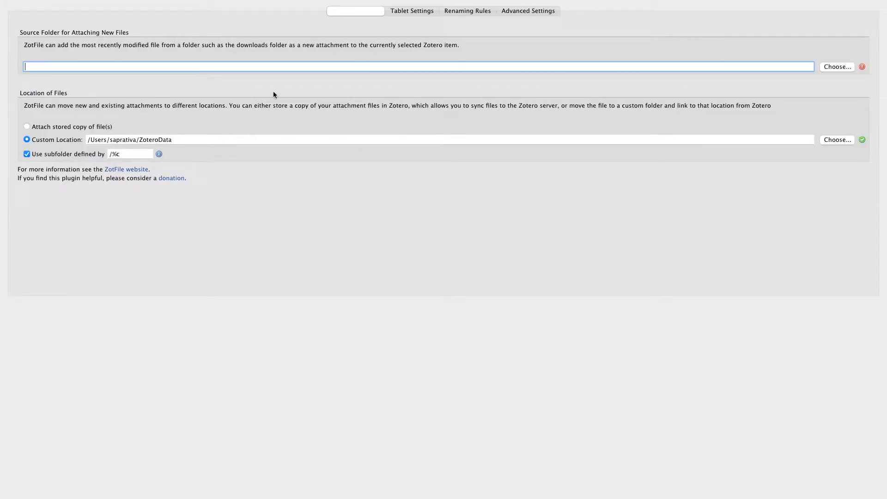
pyautogui.click(467, 11)
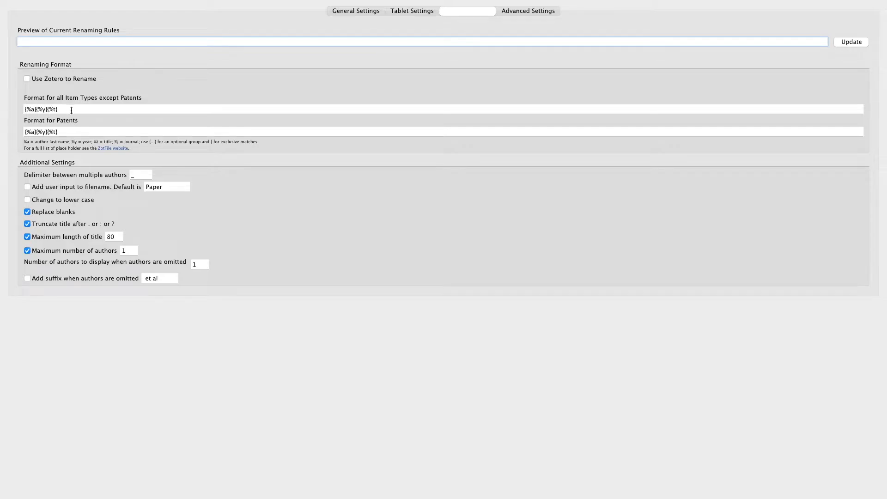
pyautogui.moveTo(97, 2)
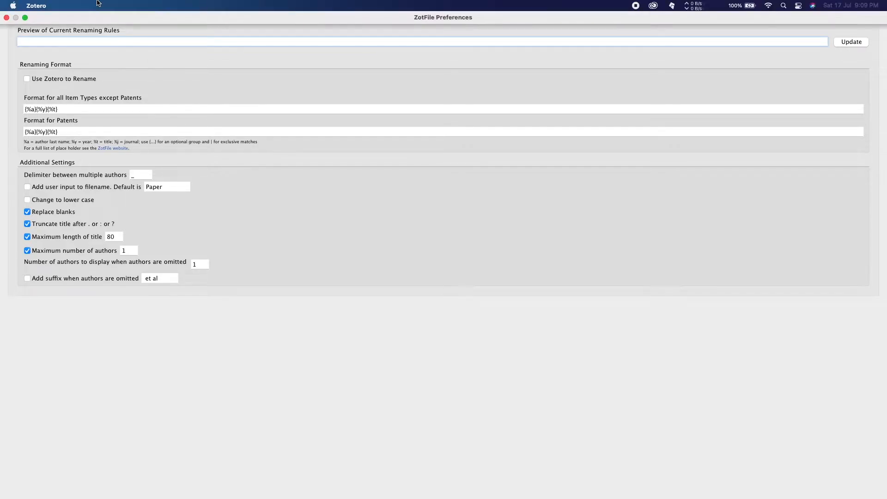
pyautogui.click(6, 18)
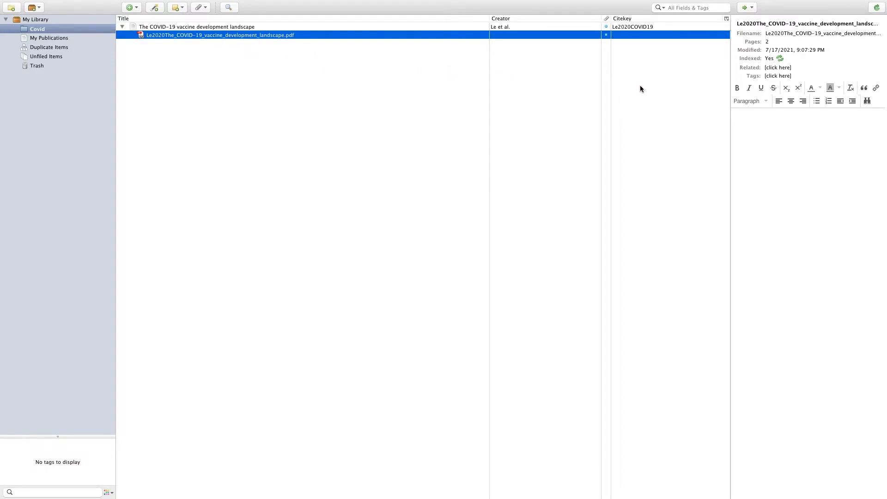
# Step: Open Zotero's Better BibTeX preferences, compare the citation key format with the vaccine paper's citekey, and close the preferences
pyautogui.click(40, 5)
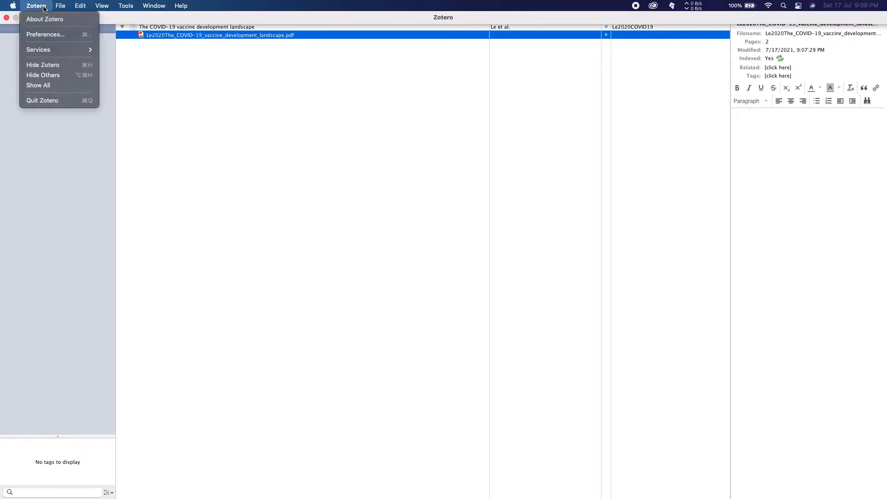
pyautogui.click(47, 34)
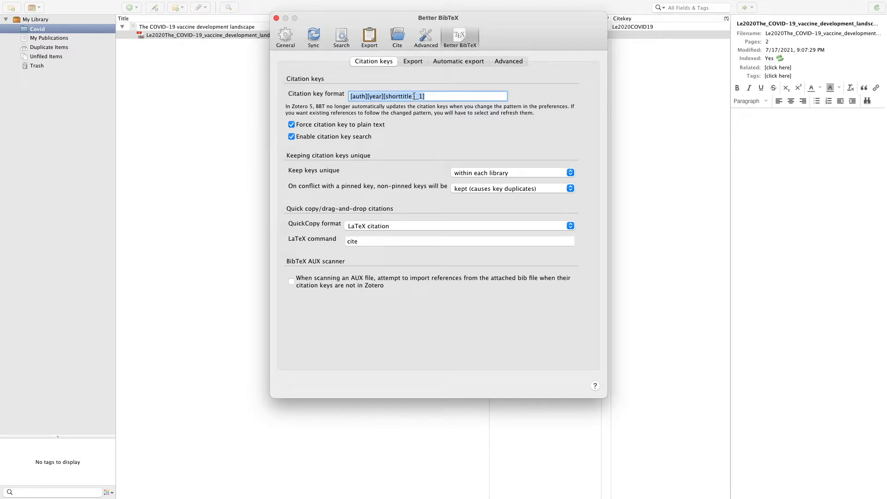
pyautogui.moveTo(567, 19); pyautogui.dragTo(461, 60)
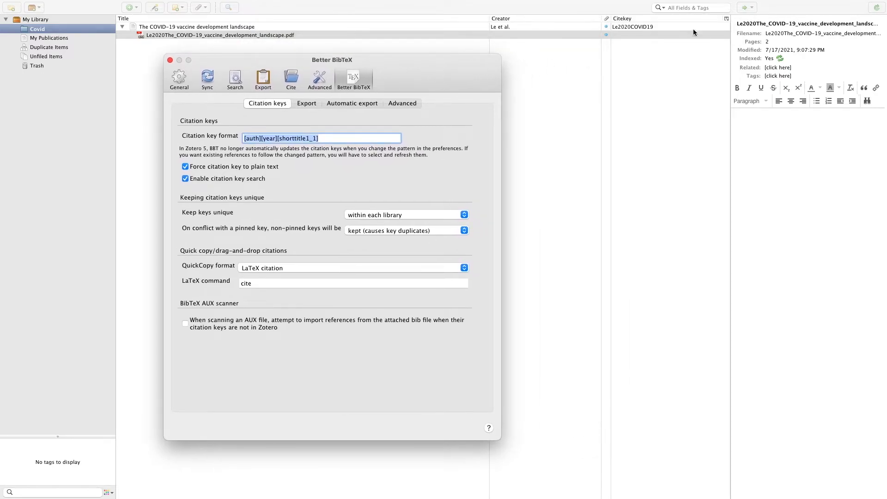
pyautogui.click(653, 31)
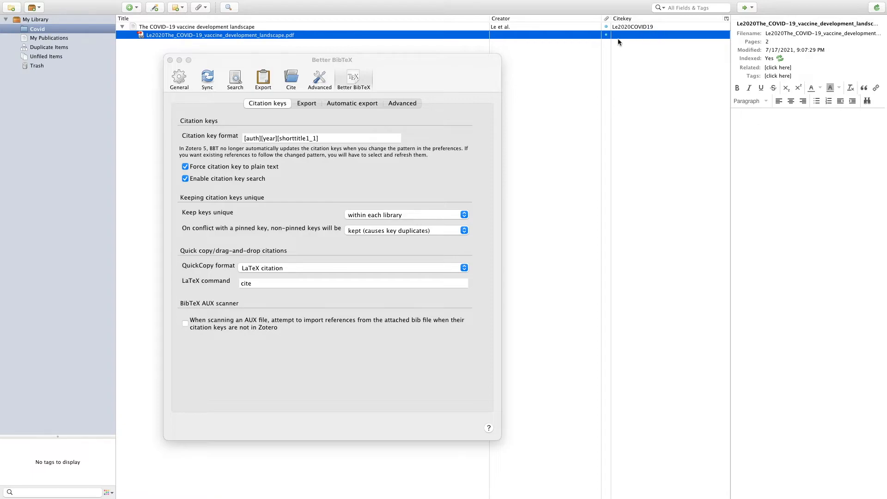
pyautogui.moveTo(435, 61); pyautogui.dragTo(504, 80)
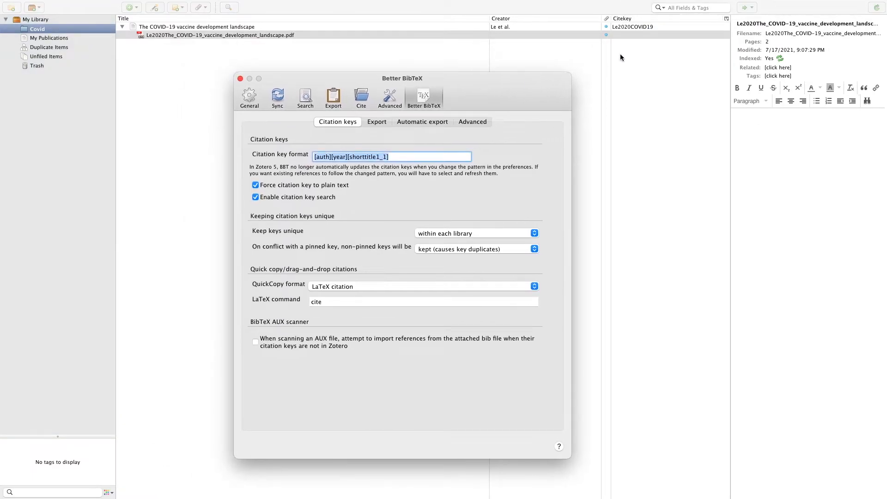
pyautogui.click(240, 78)
# Step: Open the attached PDF of "The COVID-19 vaccine development landscape" in Acrobat Reader from its Zotero entry
pyautogui.click(206, 28)
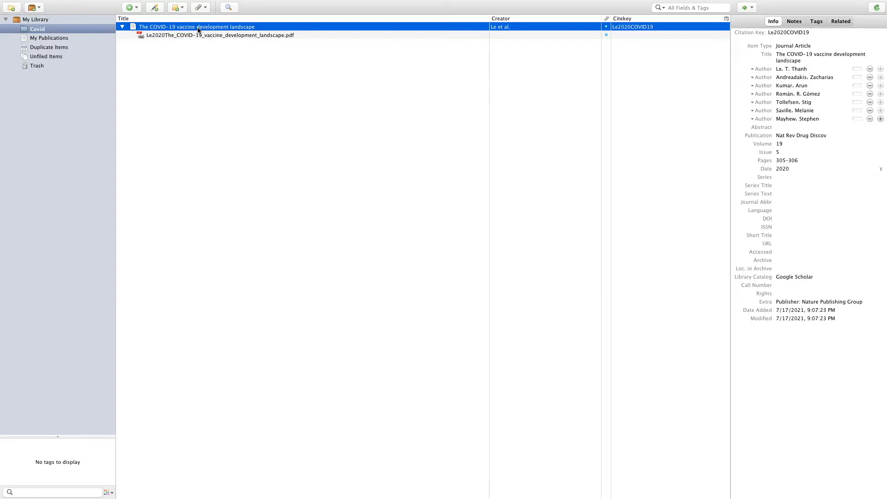
pyautogui.click(205, 37)
pyautogui.click(205, 28)
pyautogui.doubleClick(210, 28)
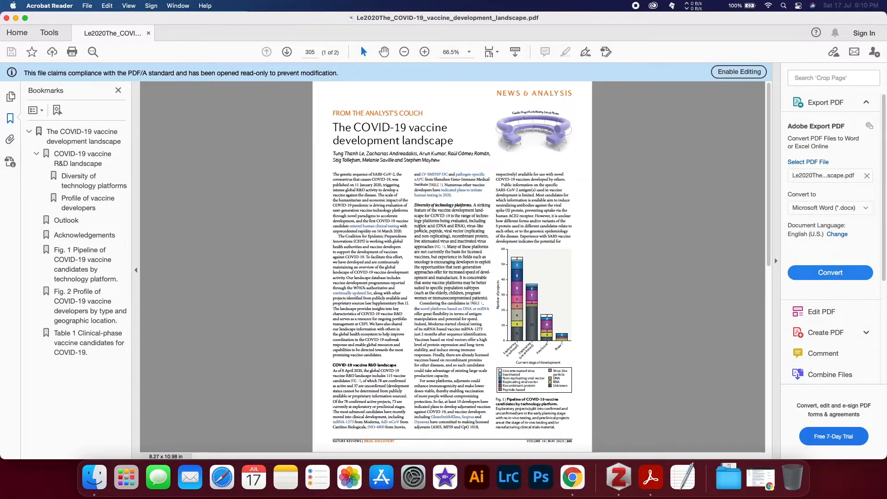
pyautogui.scroll(-3, 419, 228)
pyautogui.scroll(3, 419, 235)
# Step: Hide the bookmarks, collapse the tools pane and set the page display to Fit to Width Scrolling
pyautogui.click(118, 90)
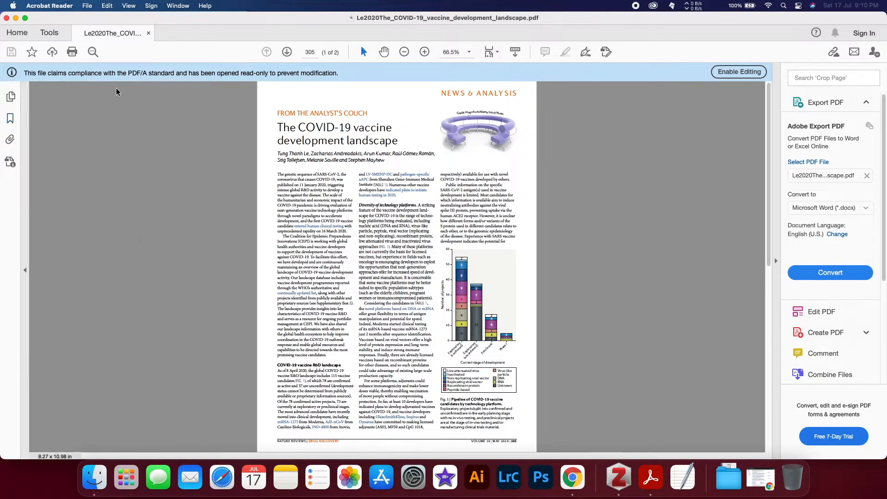
pyautogui.click(775, 264)
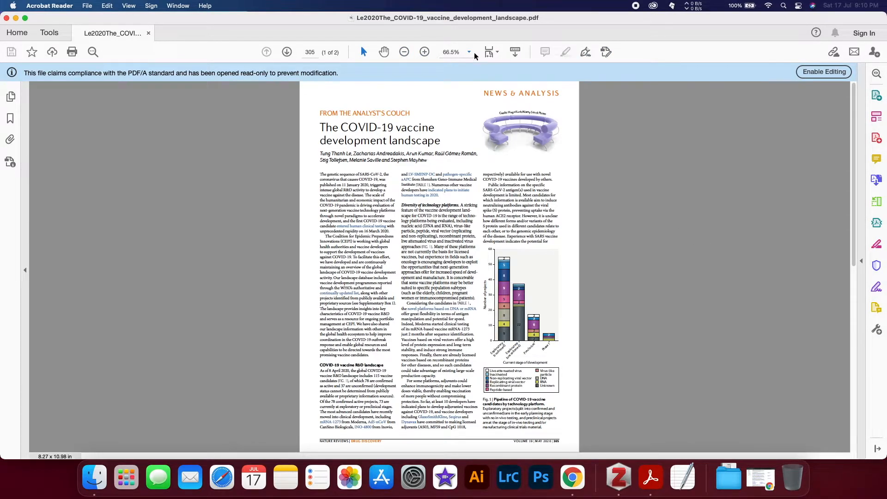
pyautogui.click(491, 52)
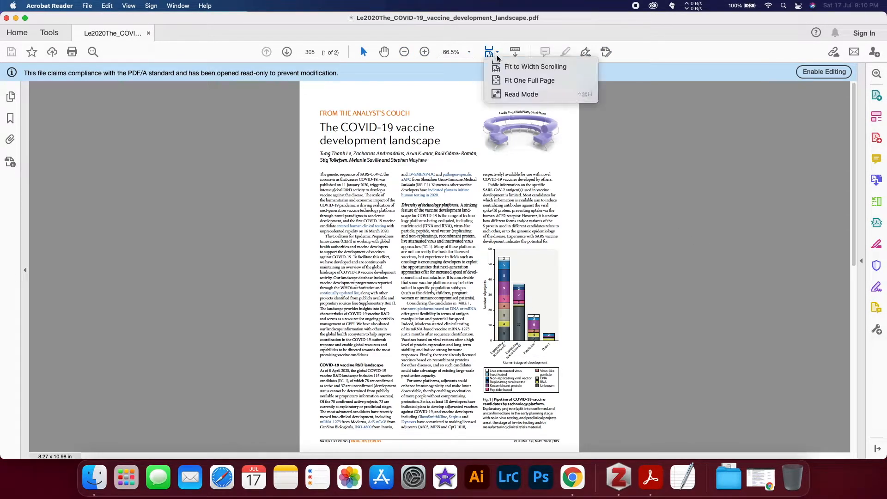
pyautogui.click(547, 70)
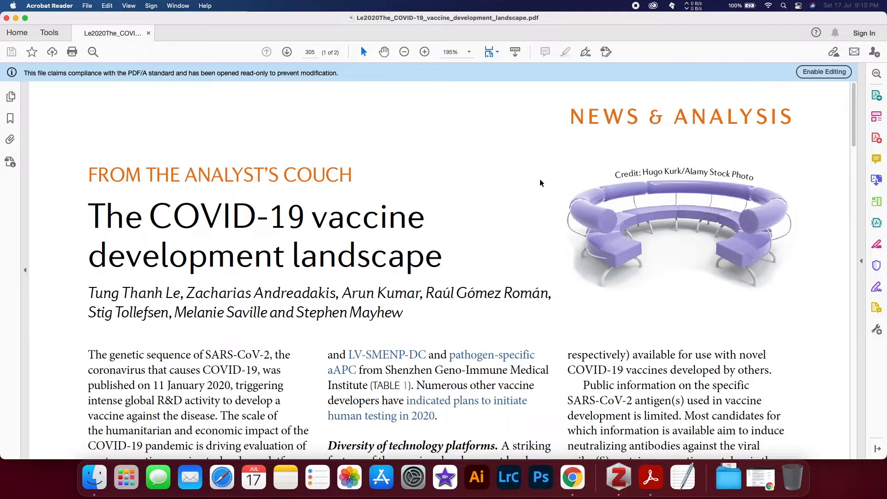
# Step: Enable editing of the read-only PDF/A paper and accept the loss of PDF/A compliance
pyautogui.scroll(-3, 466, 203)
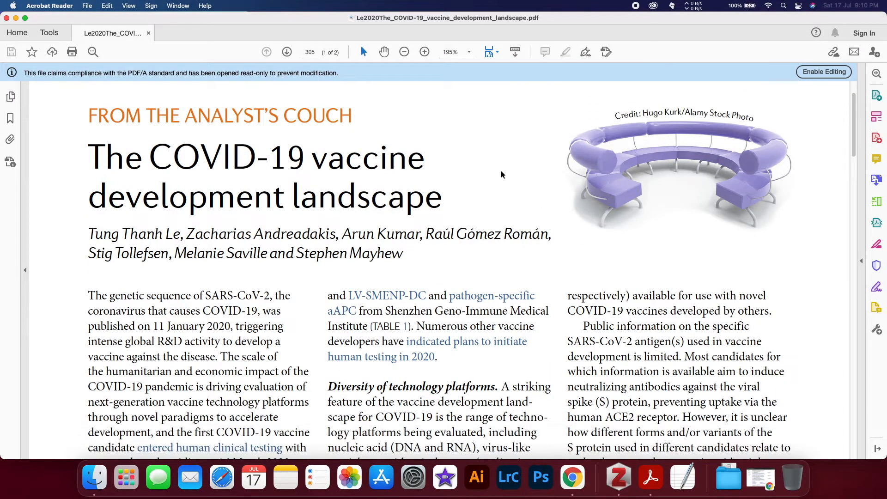
pyautogui.scroll(-5, 467, 239)
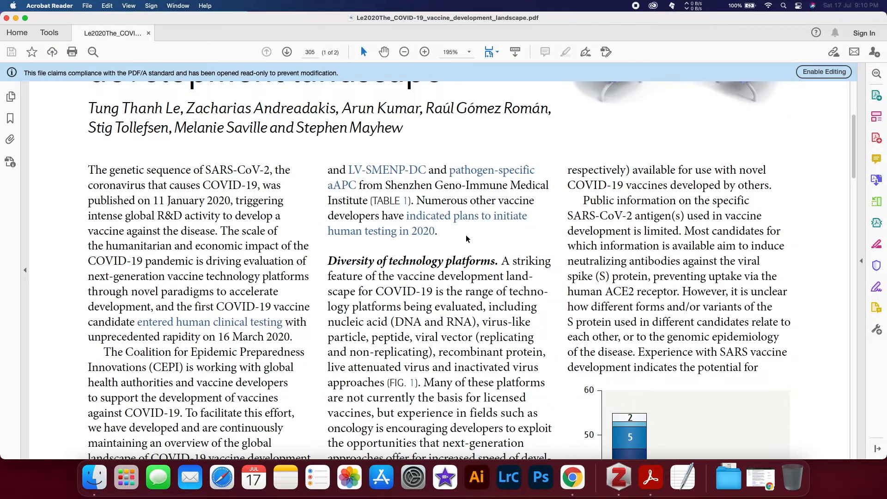
pyautogui.scroll(-5, 466, 239)
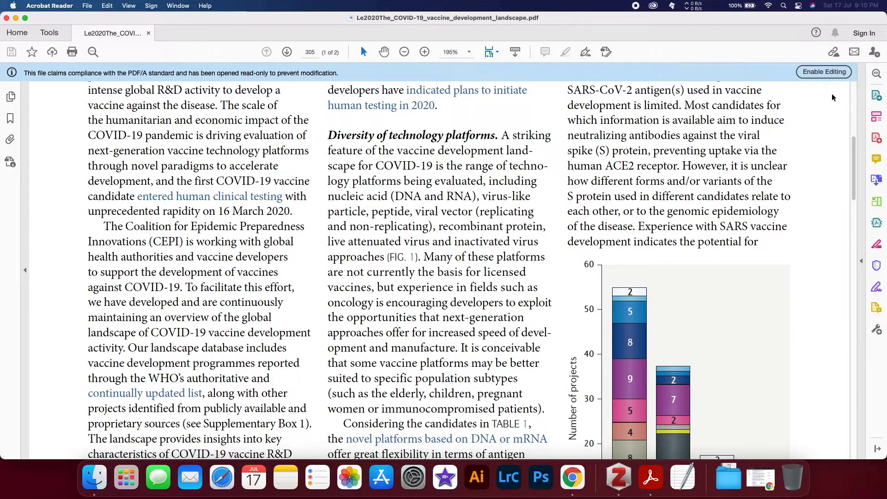
pyautogui.click(827, 73)
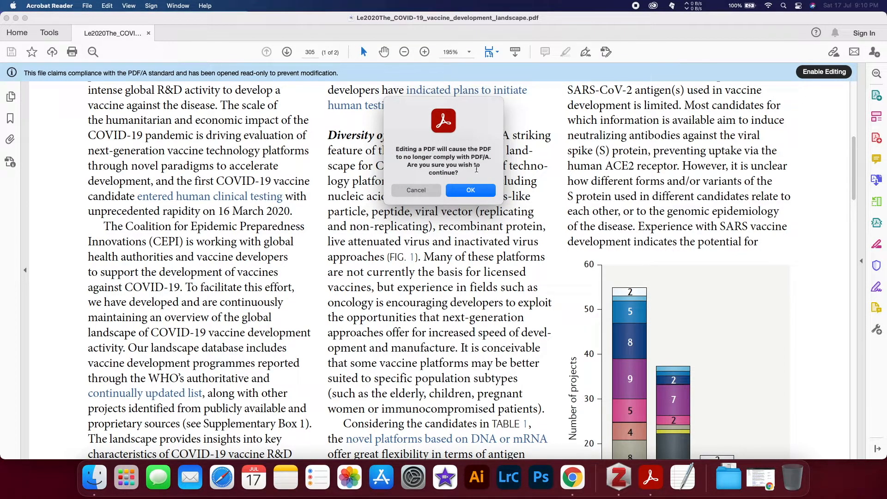
pyautogui.click(474, 190)
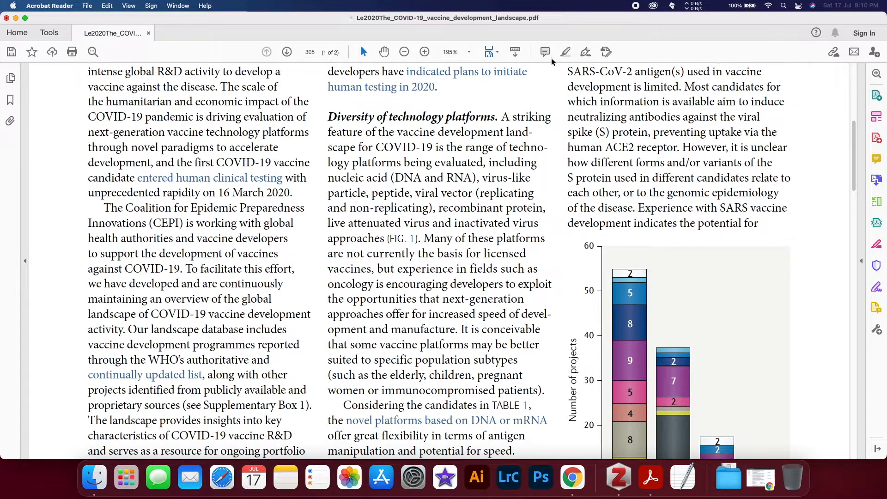
# Step: Highlight the page 305 passage from "The Coalition for Epidemic Preparedness Innovations" through "vaccine development activity."
pyautogui.click(565, 53)
pyautogui.click(106, 207)
pyautogui.moveTo(105, 207); pyautogui.dragTo(264, 308)
pyautogui.moveTo(269, 329); pyautogui.dragTo(124, 333)
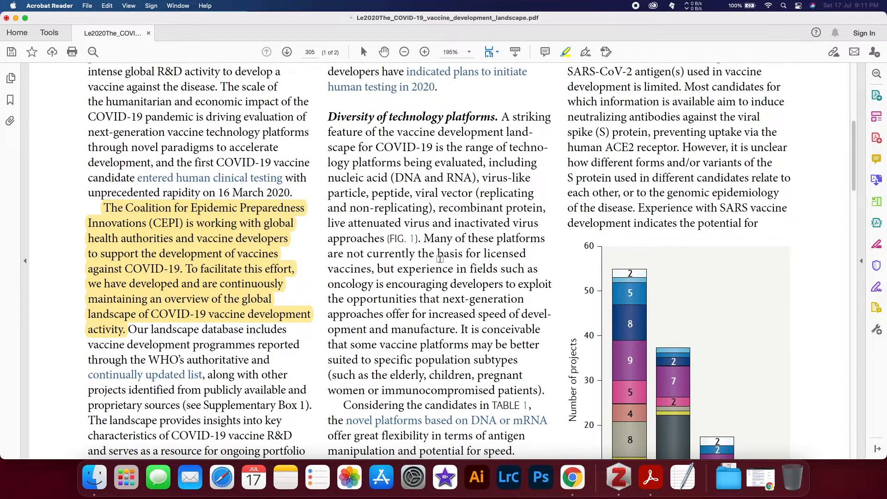
# Step: Highlight the page 305 passage from "For some platforms, adjuvants could" through "adjuvanted vaccines against COVID-19,"
pyautogui.scroll(-7, 441, 266)
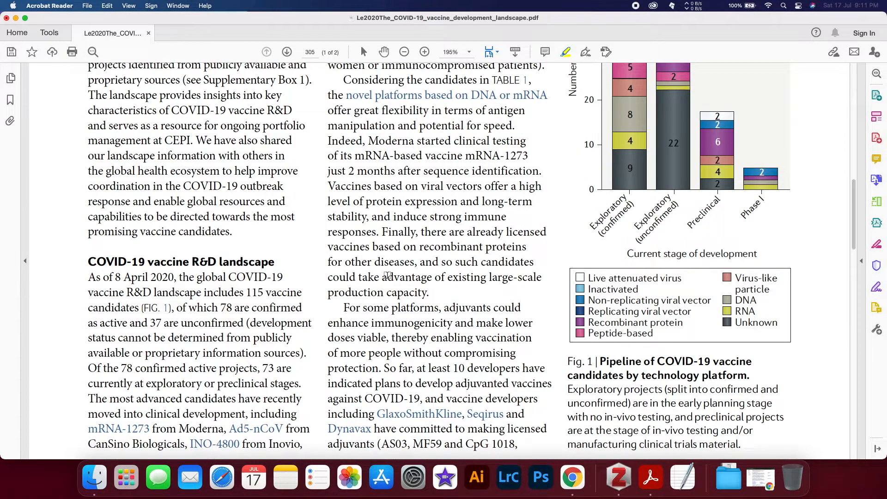
pyautogui.scroll(-3, 390, 276)
pyautogui.moveTo(342, 172); pyautogui.dragTo(423, 264)
# Step: Highlight the page 306 passage from "Lead developers of active COVID-19" through "frameworks exist in these regions."
pyautogui.scroll(-15, 492, 230)
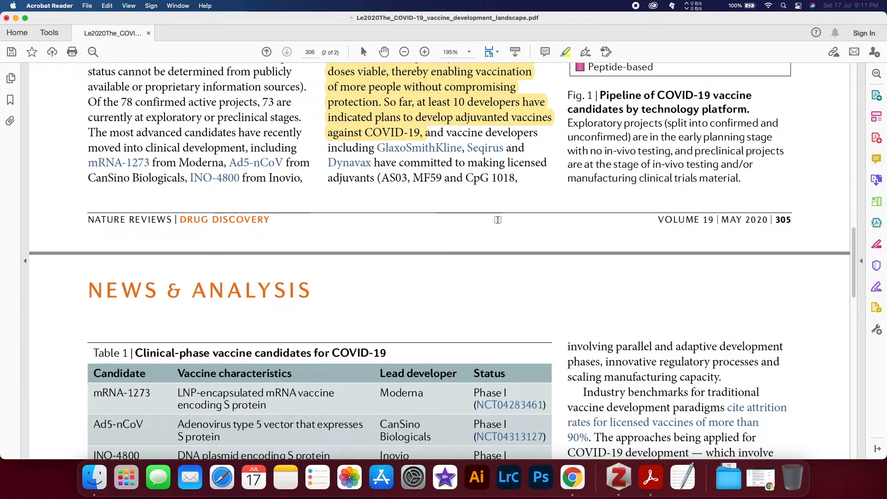
pyautogui.scroll(-2, 410, 229)
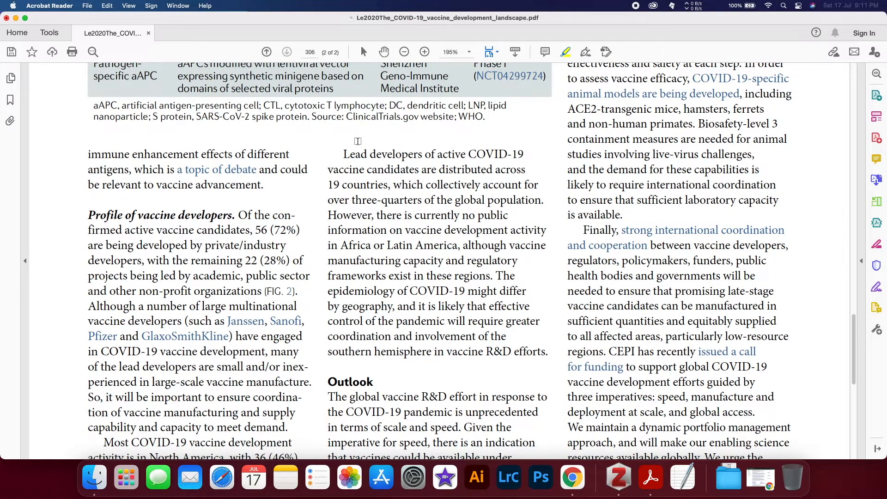
pyautogui.moveTo(343, 155); pyautogui.dragTo(491, 277)
# Step: Review the highlighted passages across both pages of the vaccine paper
pyautogui.scroll(2, 486, 224)
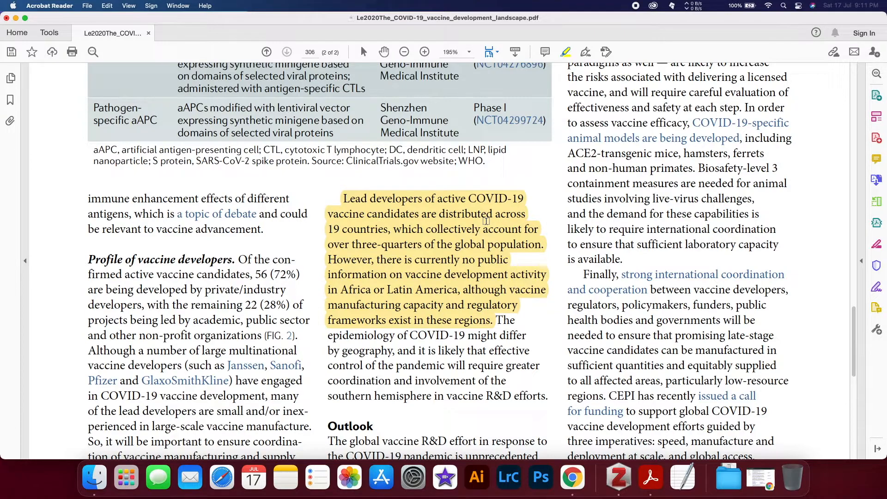
pyautogui.scroll(3, 486, 221)
pyautogui.scroll(20, 433, 281)
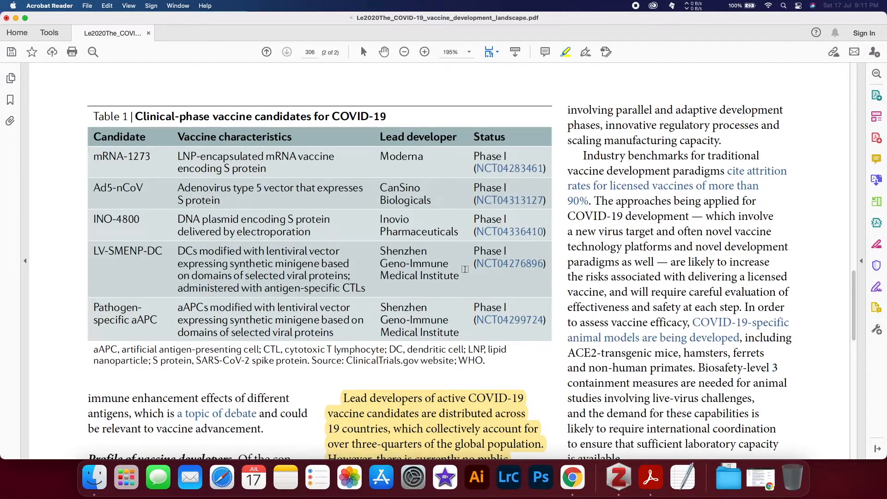
pyautogui.scroll(15, 465, 269)
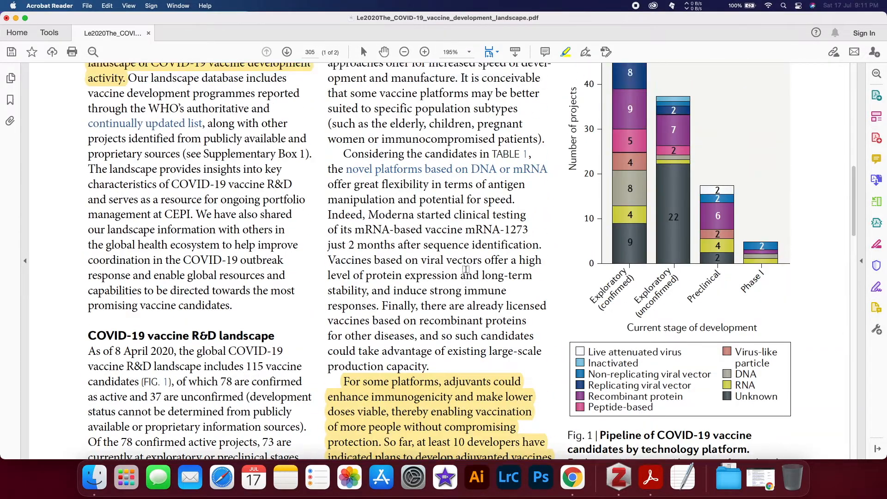
pyautogui.scroll(4, 466, 269)
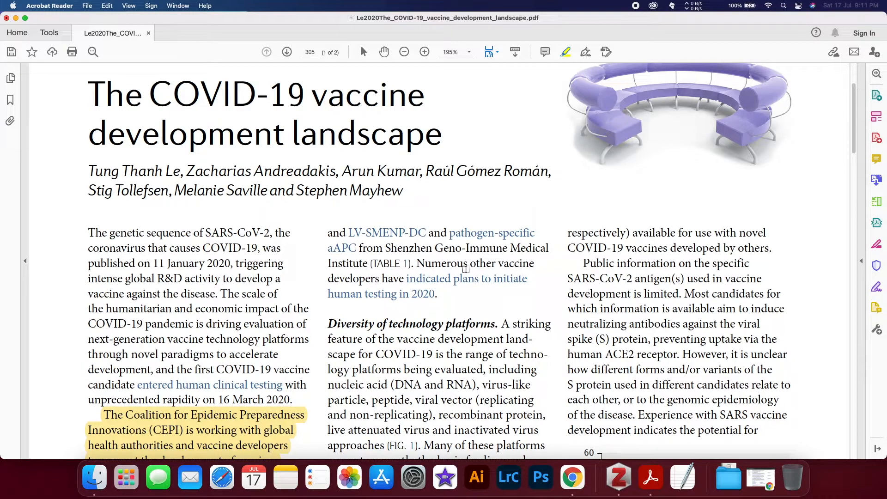
pyautogui.scroll(-4, 353, 272)
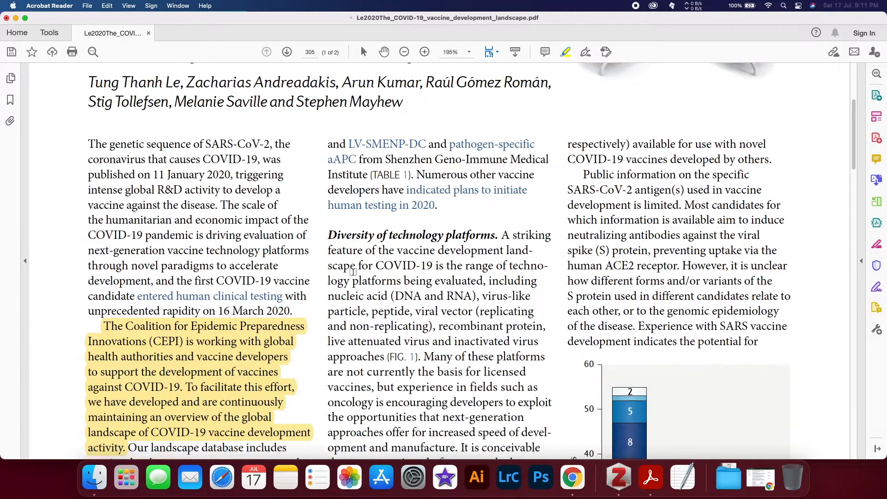
pyautogui.scroll(-5, 354, 272)
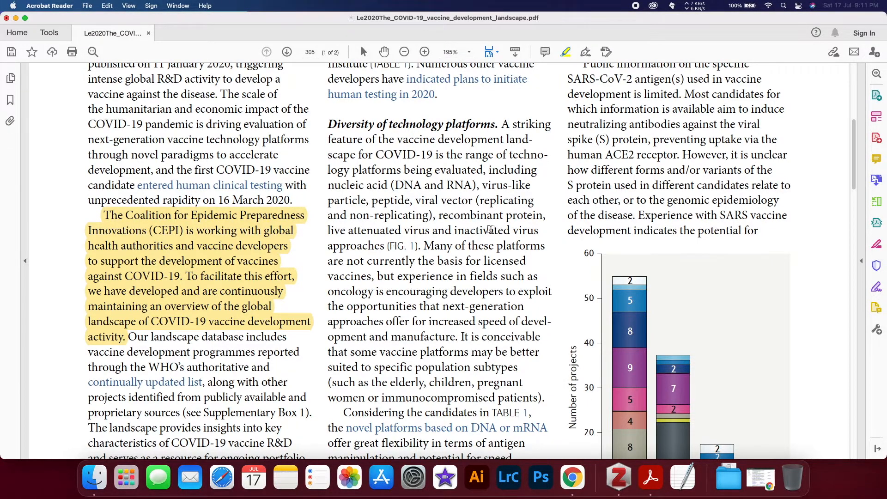
pyautogui.scroll(-8, 492, 229)
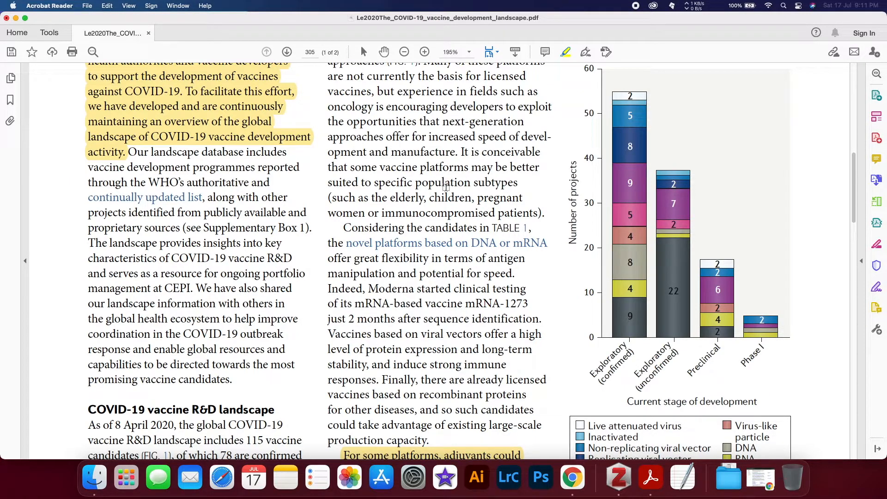
pyautogui.scroll(-15, 446, 187)
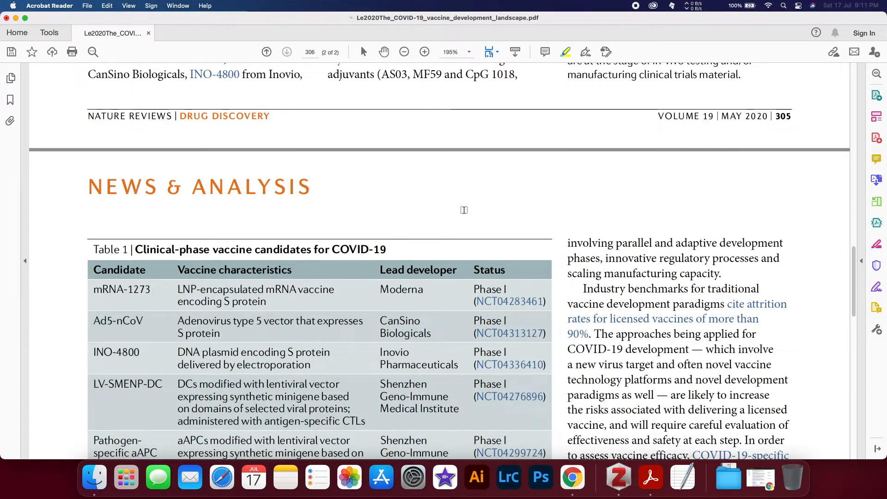
pyautogui.scroll(-5, 464, 210)
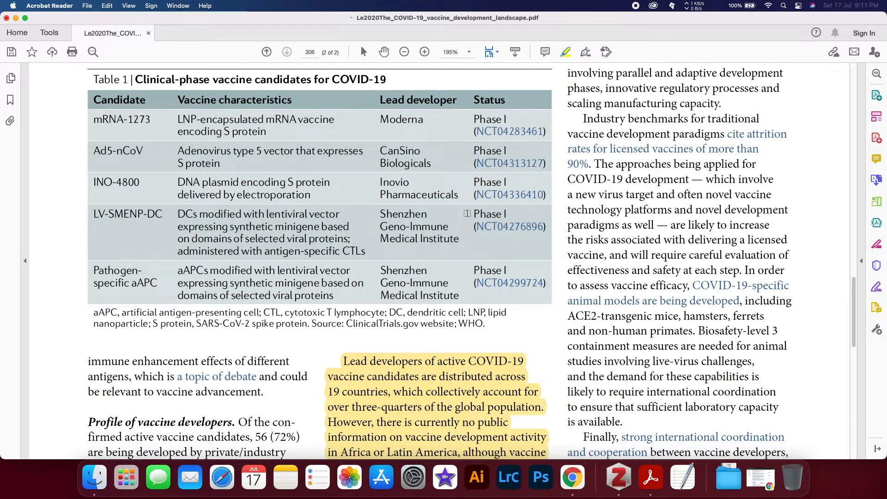
pyautogui.scroll(-7, 466, 213)
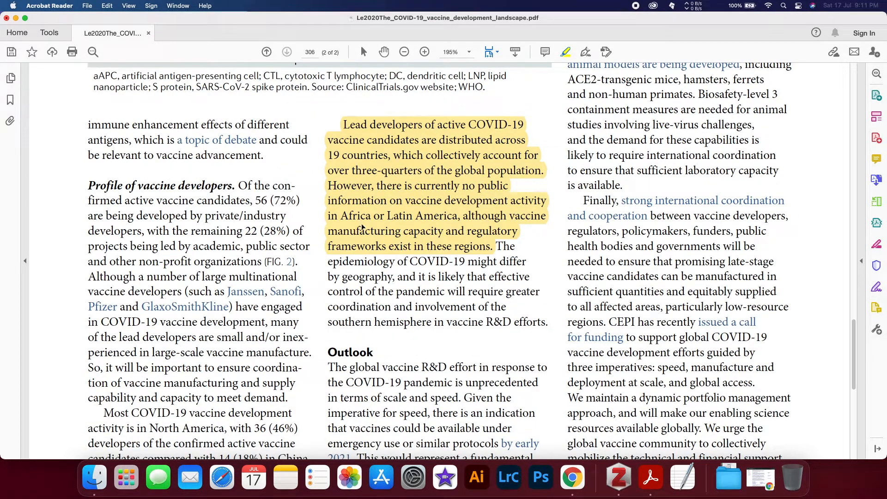
# Step: Save the highlighted vaccine PDF to the Covid folder, replacing the existing file, and close the document window
pyautogui.click(11, 53)
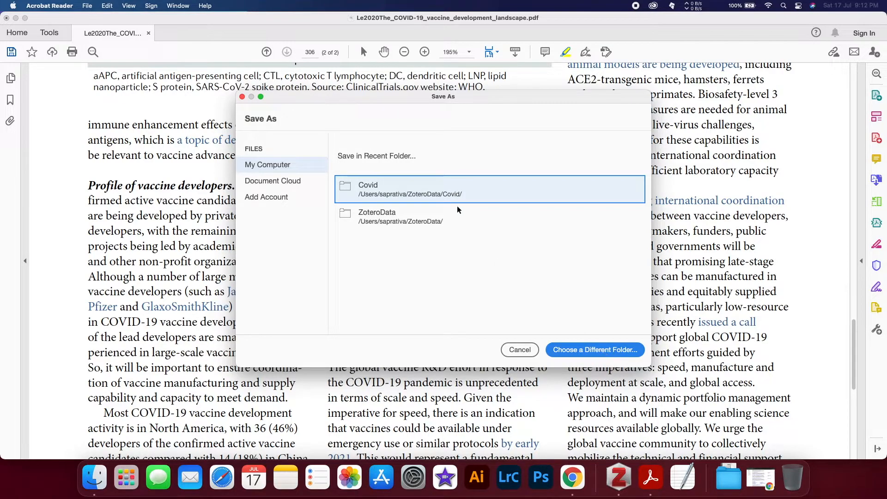
pyautogui.click(373, 192)
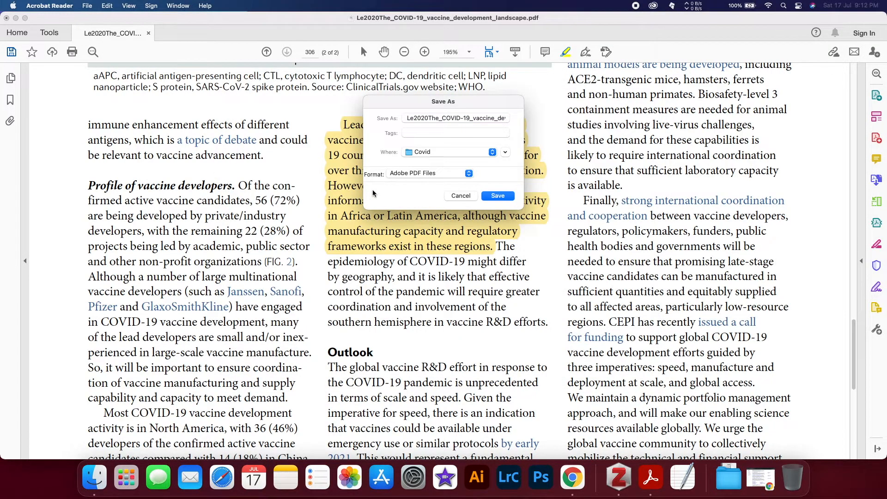
pyautogui.click(498, 197)
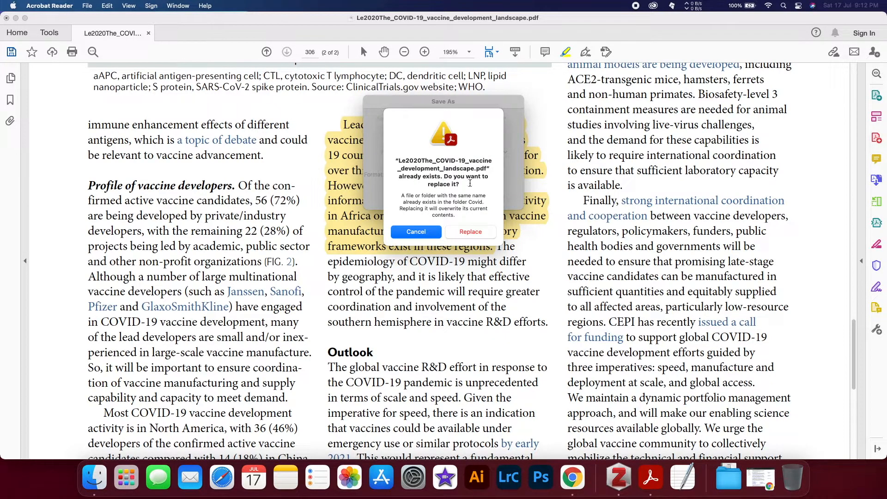
pyautogui.click(476, 233)
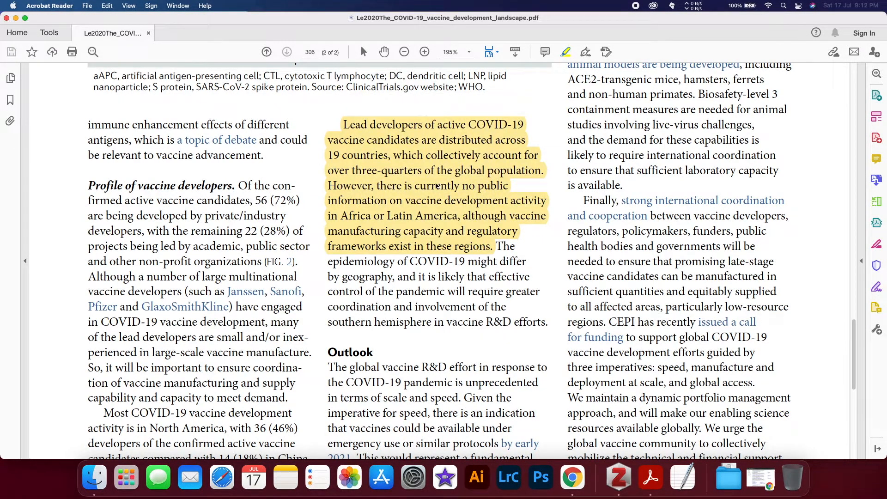
pyautogui.click(6, 18)
# Step: Switch to Zotero, extract the annotations from "The COVID-19 vaccine development landscape", and open the extracted annotations note
pyautogui.click(625, 475)
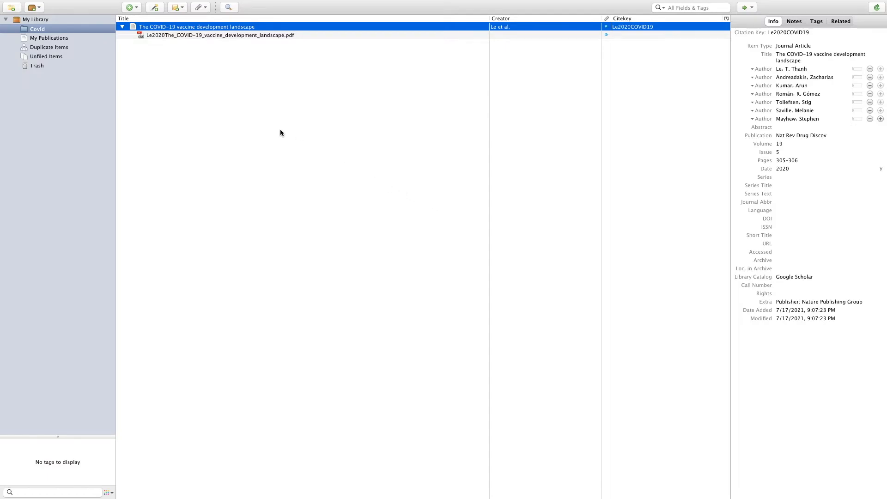
pyautogui.click(234, 36)
pyautogui.click(233, 27)
pyautogui.rightClick(232, 27)
pyautogui.moveTo(300, 164)
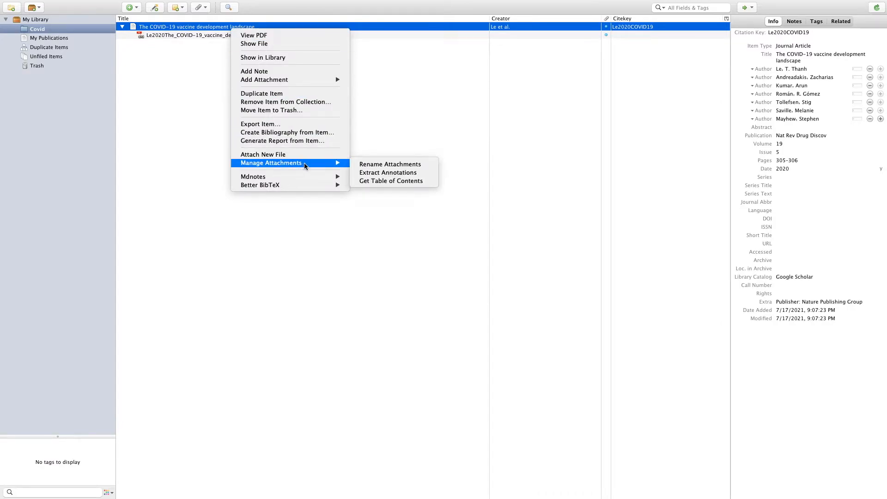
pyautogui.click(382, 173)
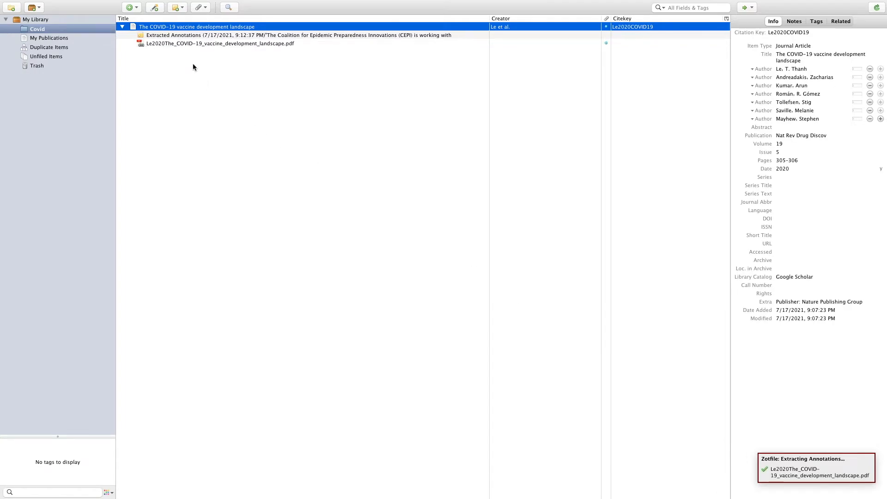
pyautogui.click(215, 35)
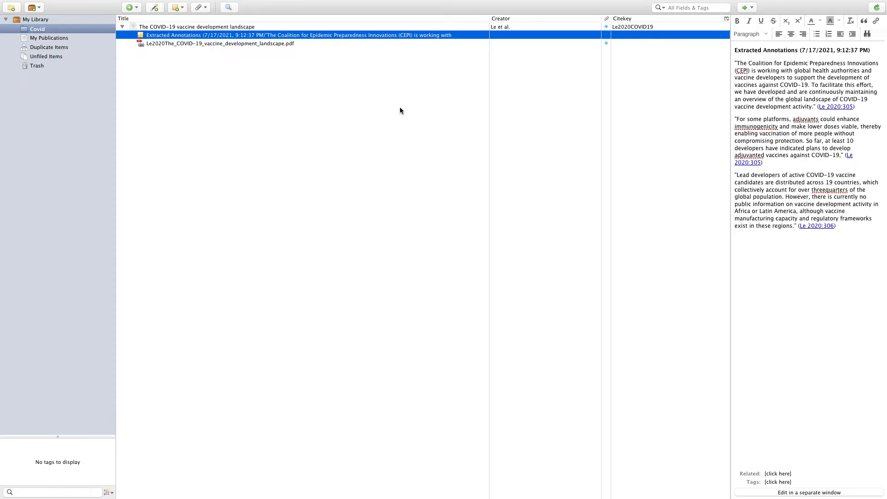
# Step: Create a full Mdnotes export note for the vaccine paper in the mdnotes folder
pyautogui.rightClick(225, 27)
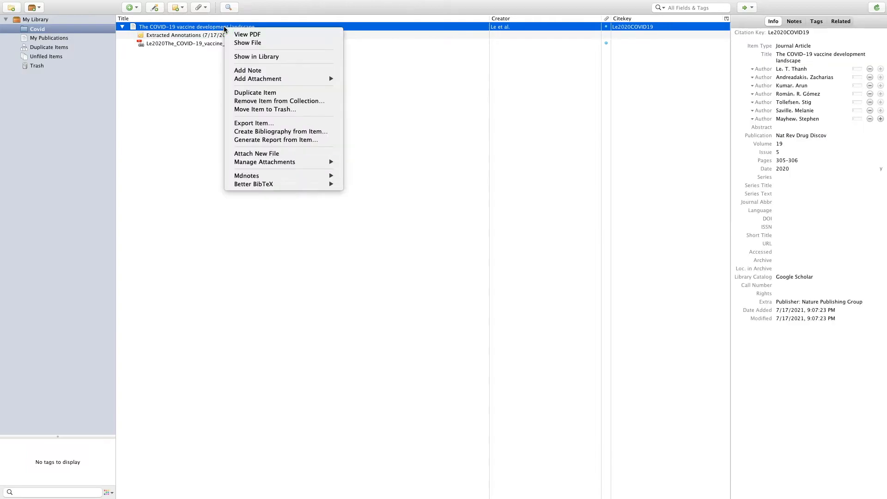
pyautogui.moveTo(286, 166)
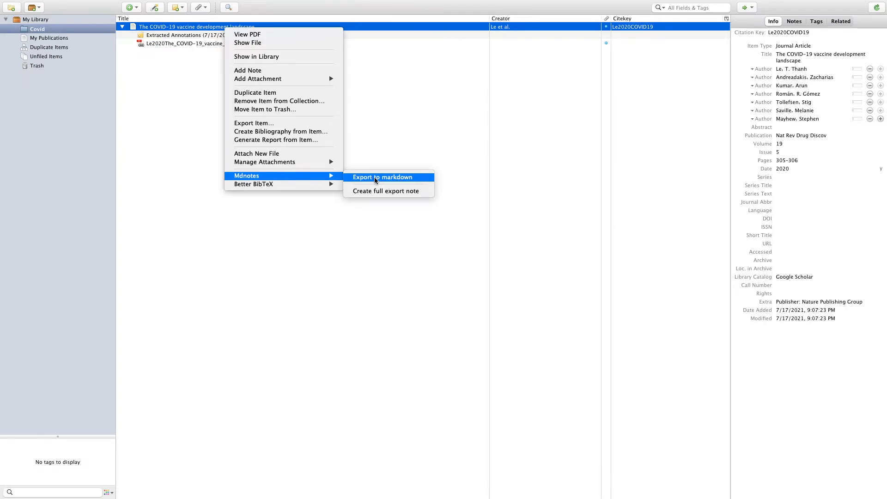
pyautogui.click(389, 191)
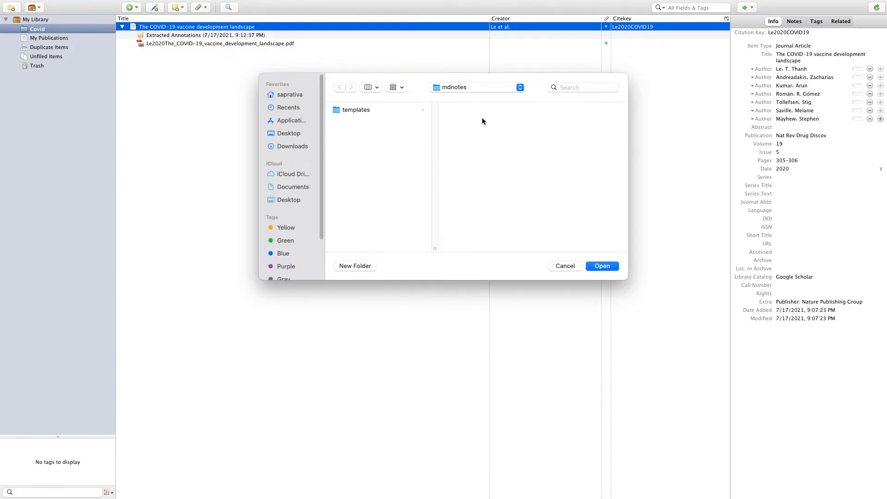
pyautogui.click(602, 266)
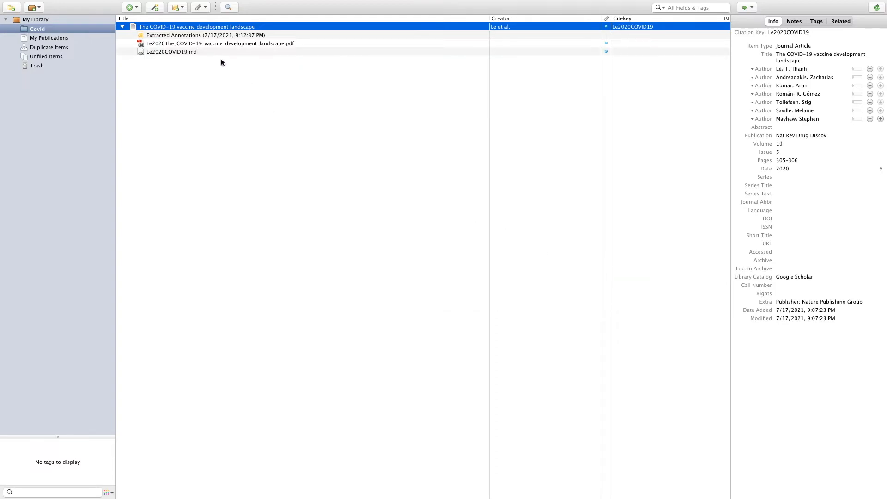
# Step: Open the Le2020COVID19.md attachment and review its metadata, Zotero links and extracted annotations
pyautogui.click(203, 51)
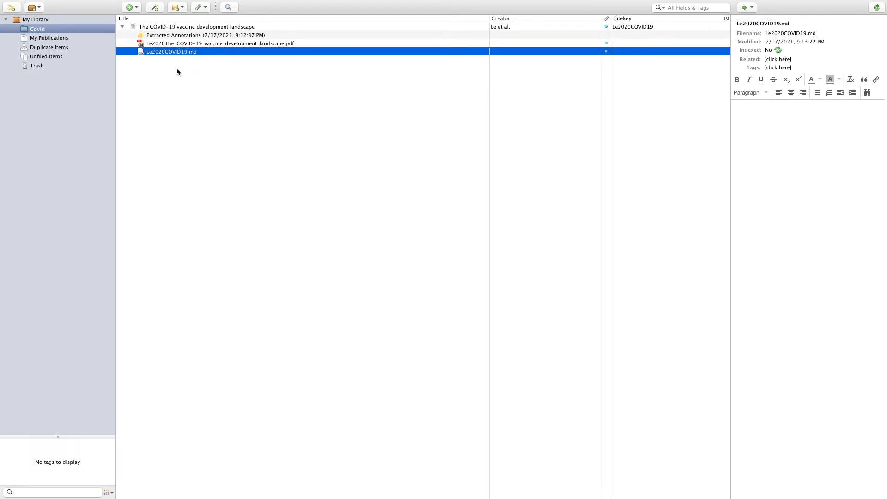
pyautogui.doubleClick(190, 51)
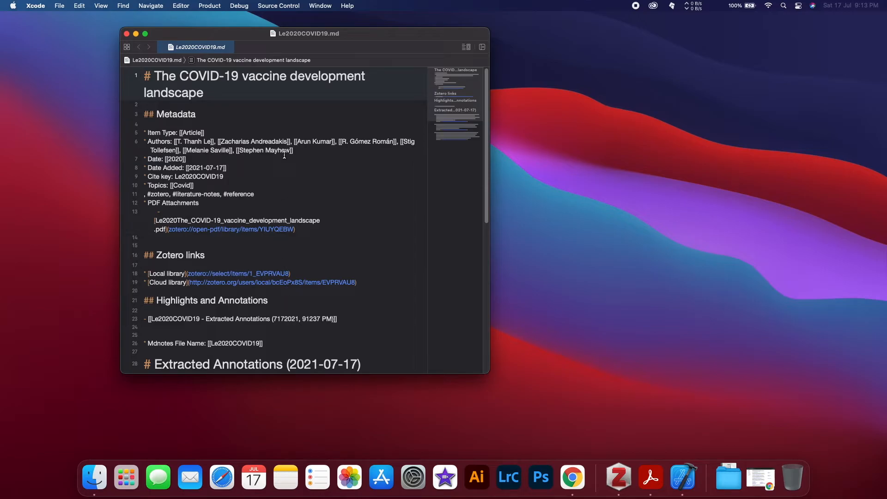
pyautogui.scroll(-15, 285, 155)
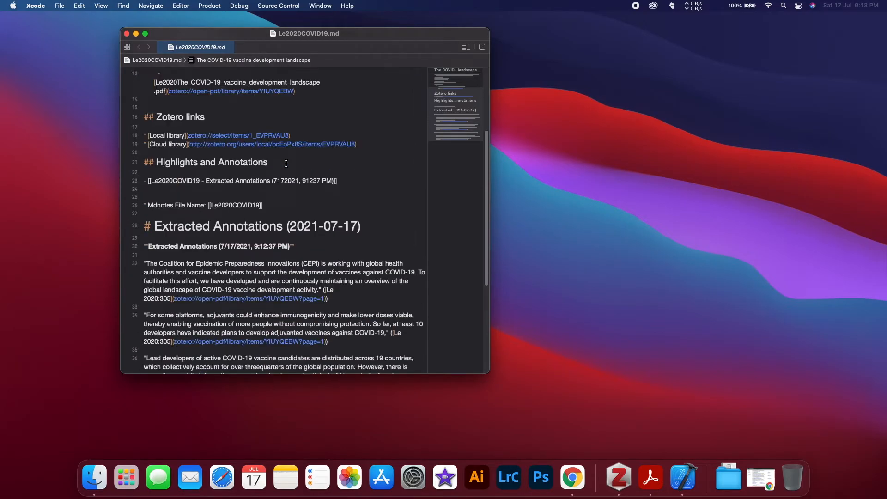
pyautogui.scroll(15, 288, 174)
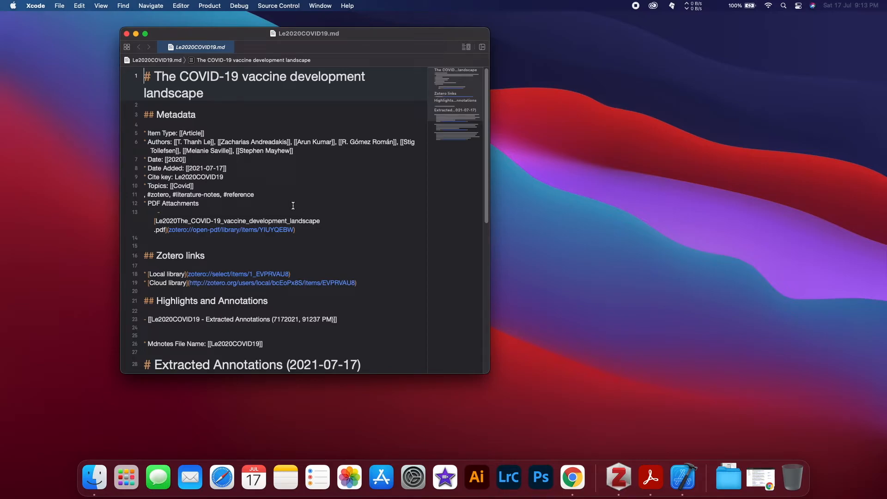
pyautogui.scroll(-2, 267, 231)
pyautogui.scroll(-6, 240, 265)
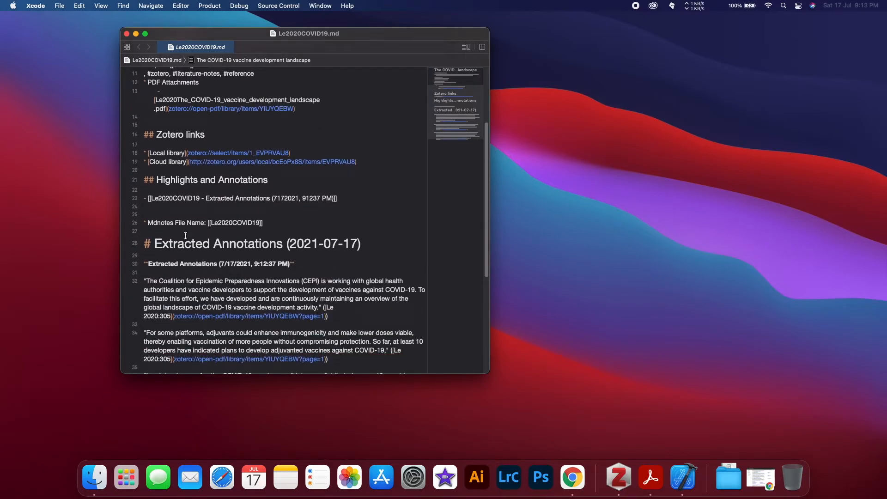
pyautogui.moveTo(155, 243); pyautogui.dragTo(286, 244)
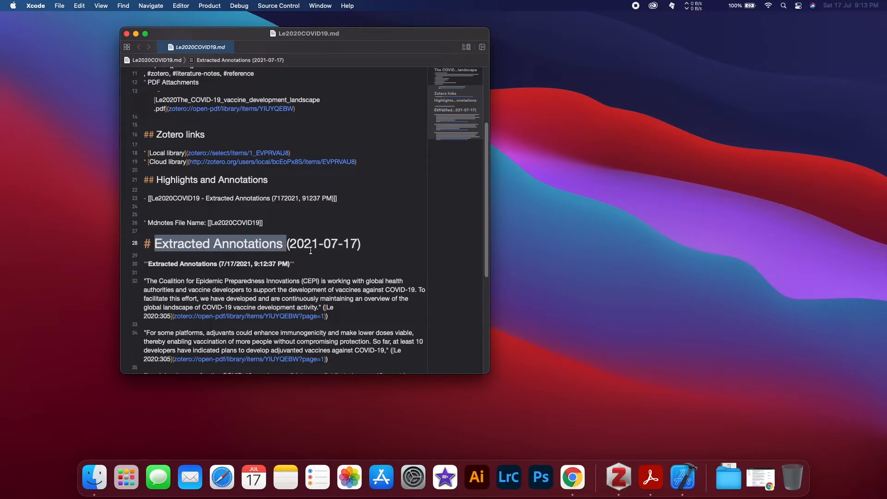
pyautogui.scroll(-9, 320, 253)
pyautogui.scroll(-3, 319, 253)
pyautogui.scroll(5, 320, 253)
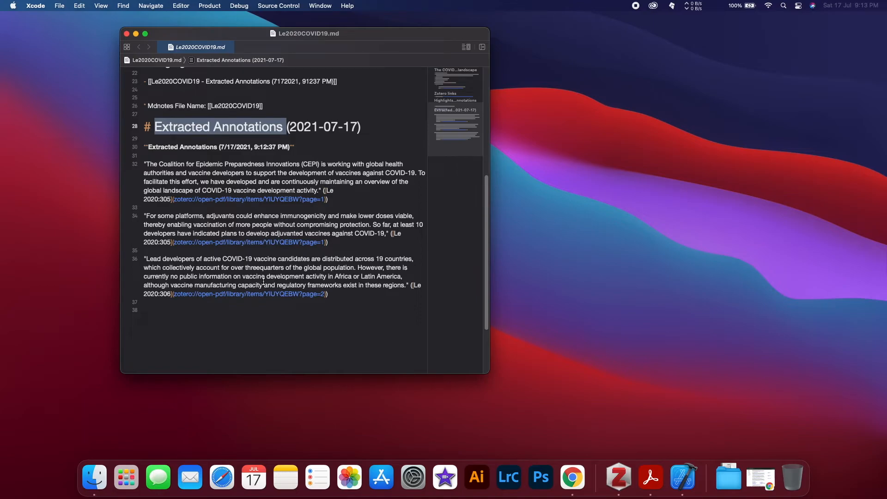
pyautogui.scroll(10, 271, 266)
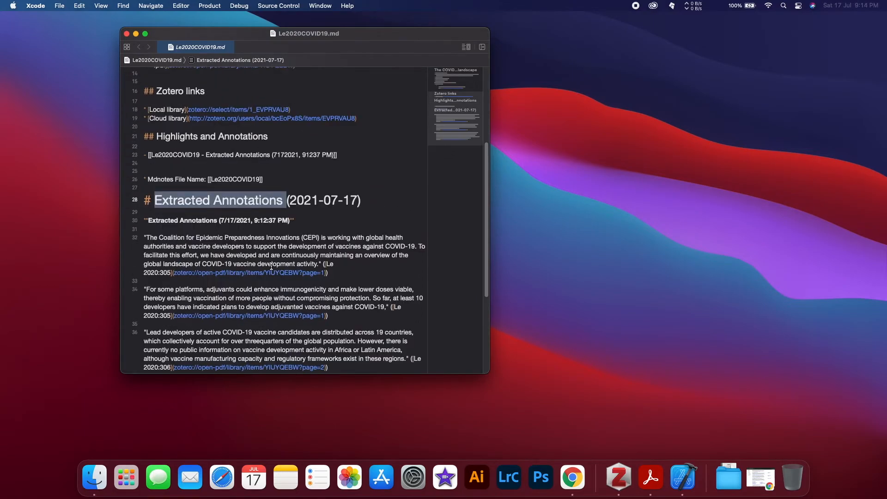
pyautogui.moveTo(158, 115); pyautogui.dragTo(199, 116)
pyautogui.click(221, 118)
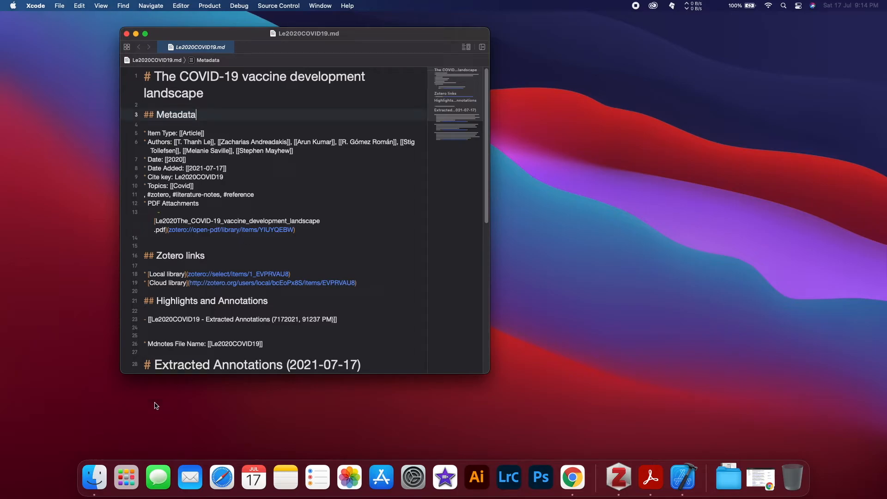
# Step: Switch to Finder and open the Mdnotes Default Template from the templates folder inside ZoteroData's mdnotes folder
pyautogui.click(86, 413)
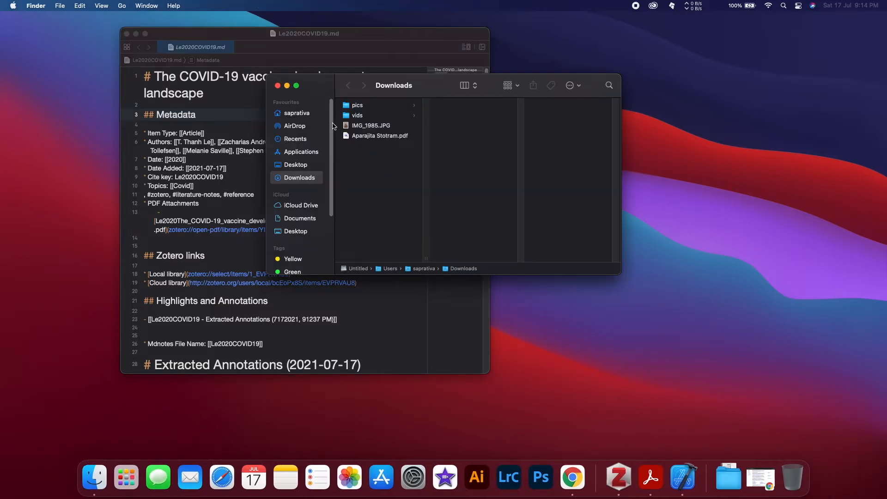
pyautogui.click(296, 114)
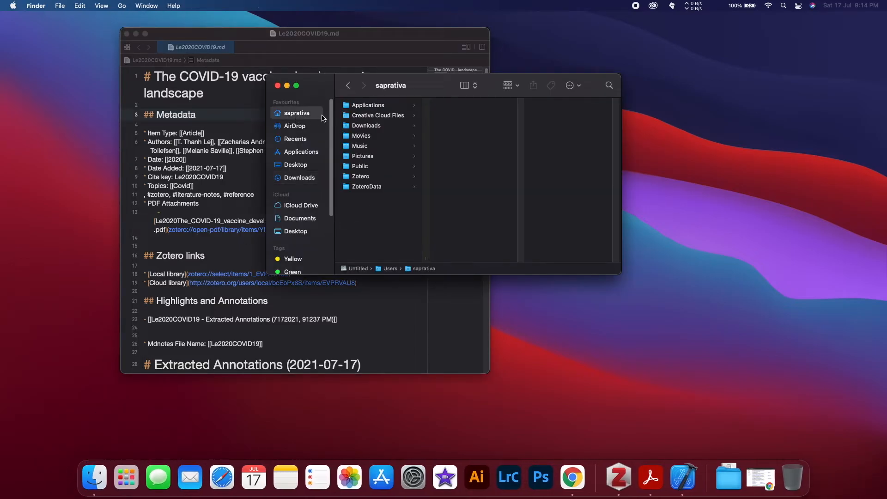
pyautogui.click(370, 188)
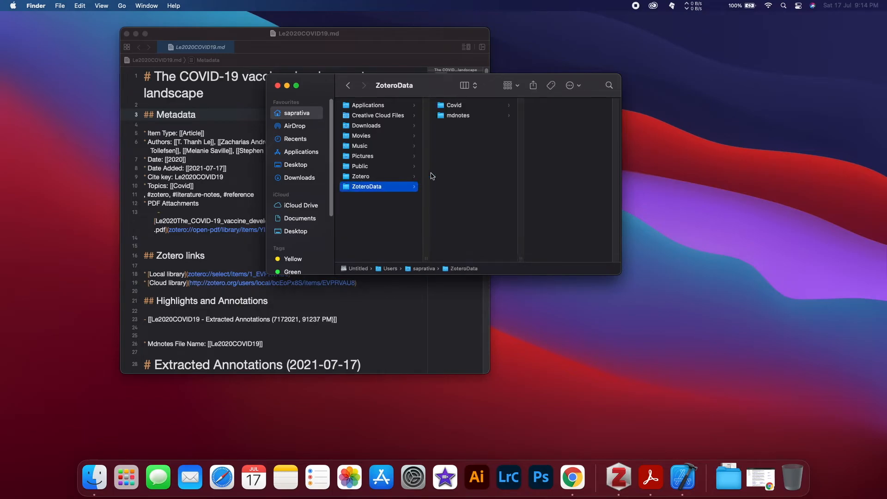
pyautogui.click(466, 119)
pyautogui.click(556, 105)
pyautogui.click(573, 106)
pyautogui.doubleClick(465, 107)
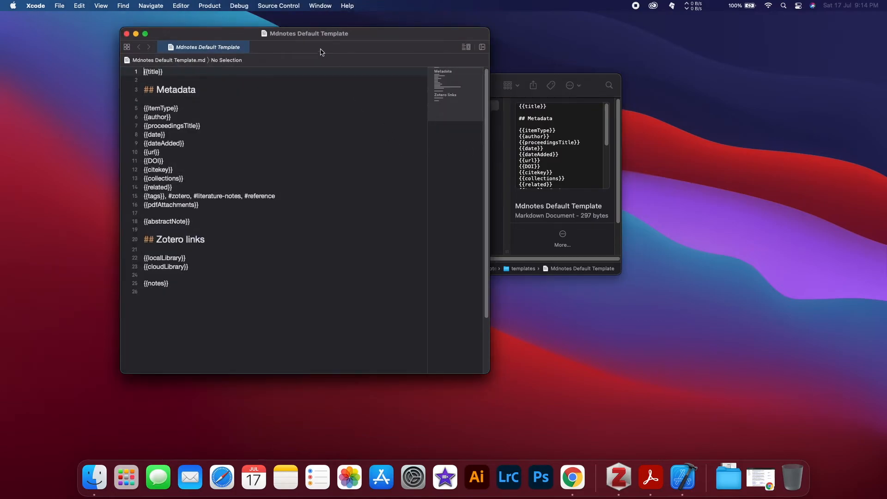
# Step: Place the template beside the exported note and examine its Zotero links section and placeholders
pyautogui.moveTo(321, 38); pyautogui.dragTo(557, 57)
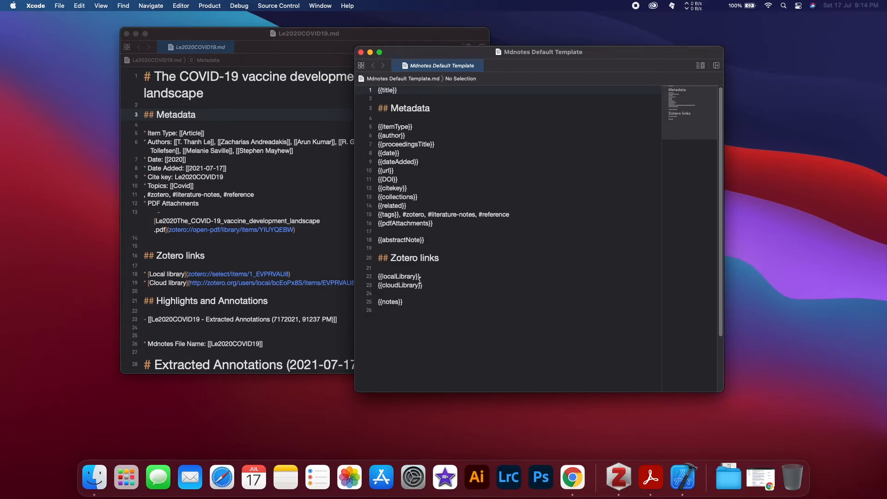
pyautogui.moveTo(397, 259); pyautogui.dragTo(453, 259)
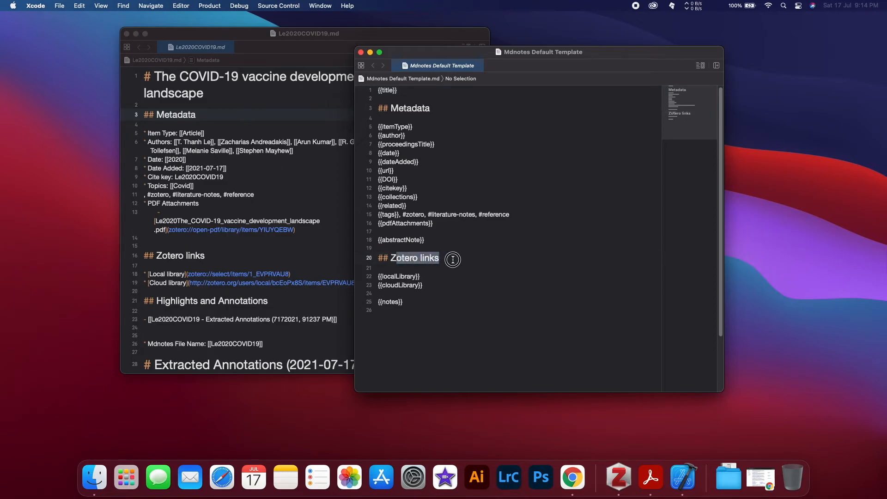
pyautogui.click(423, 277)
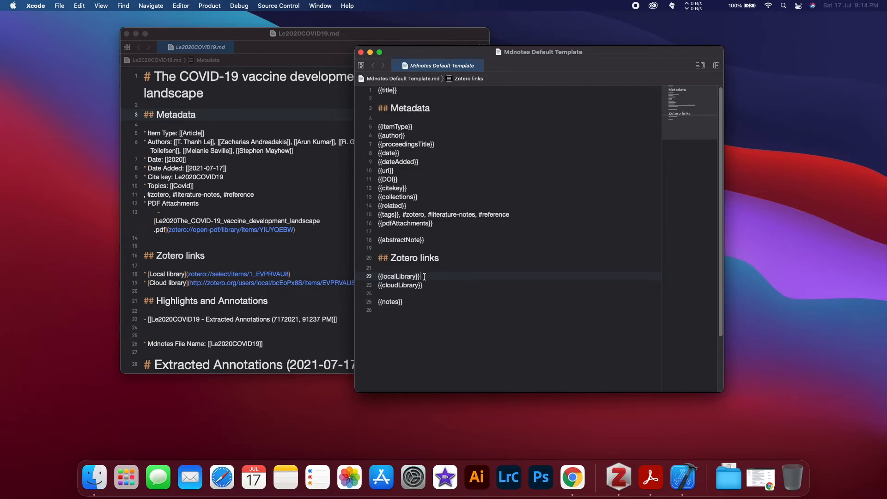
# Step: Close the template, the exported note and the Finder window, and return to the Zotero library
pyautogui.click(361, 54)
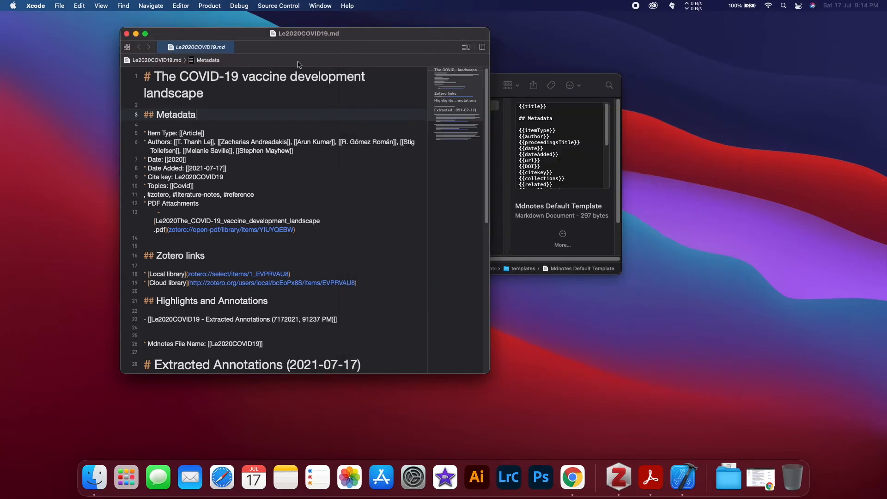
pyautogui.click(127, 34)
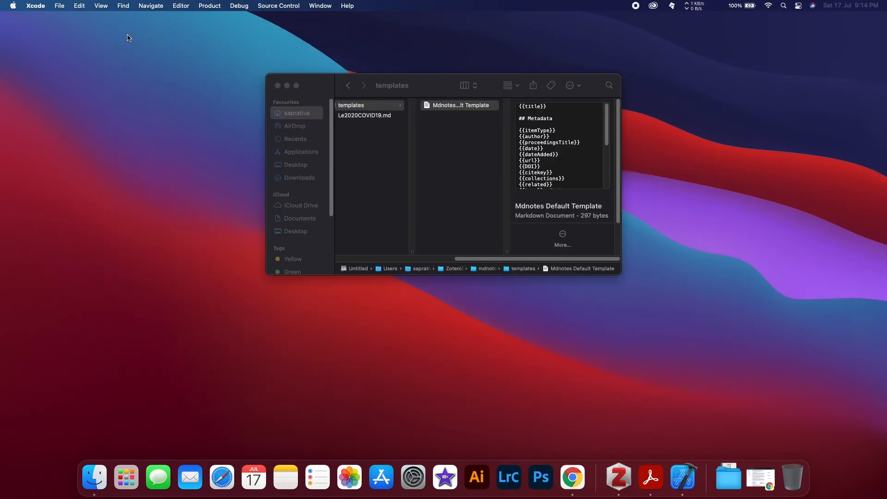
pyautogui.click(277, 86)
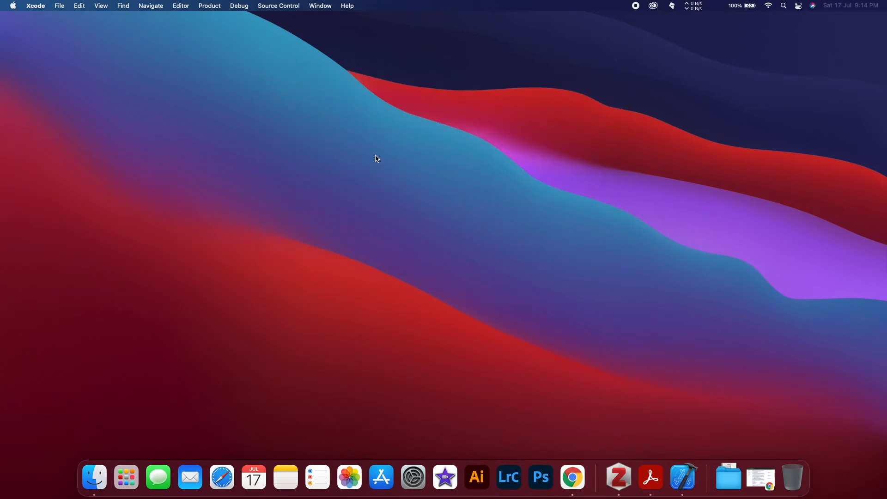
pyautogui.click(615, 464)
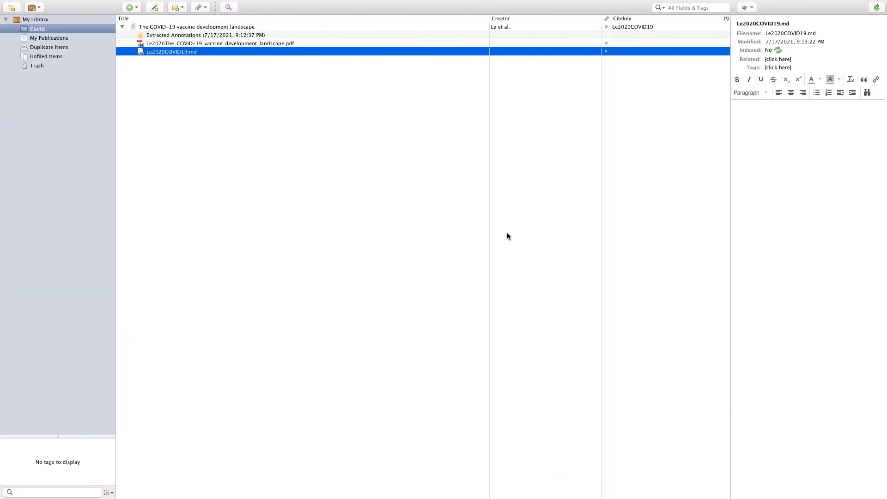